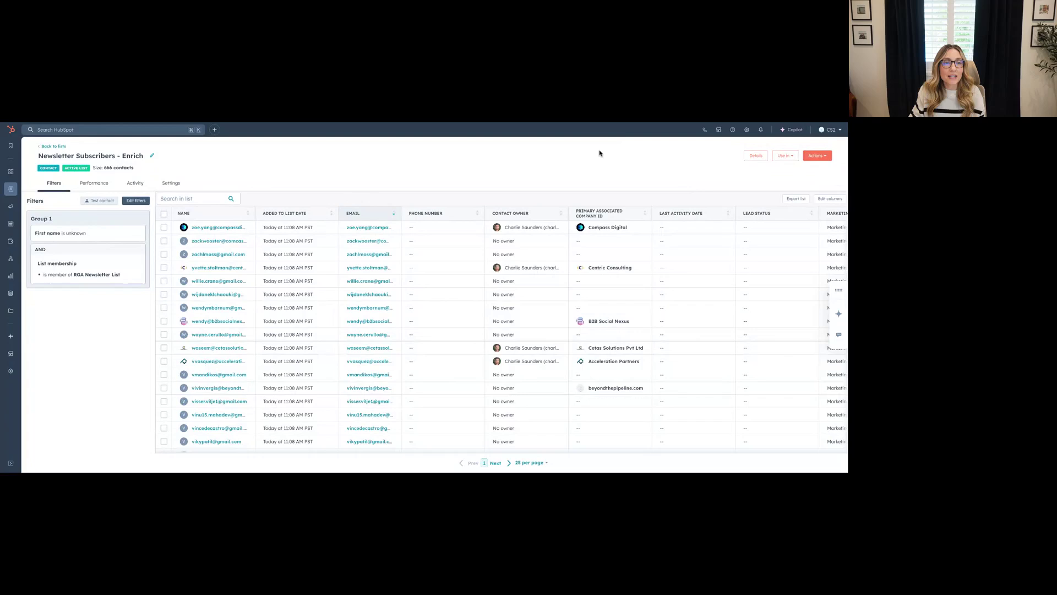
drag(255, 214, 214, 214)
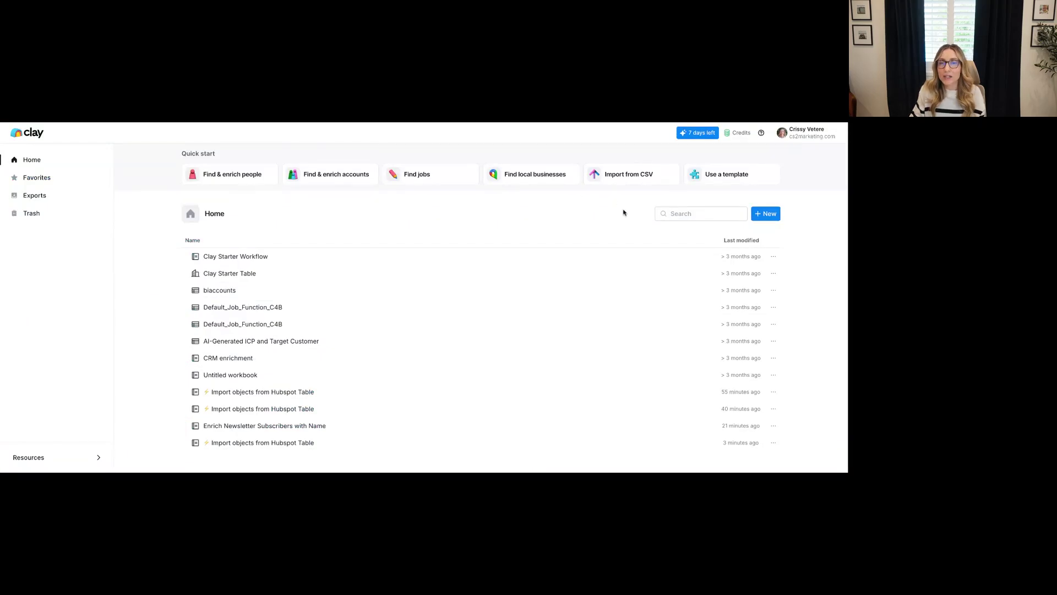
- Switch to Clay and create a new table using the source that imports objects from HubSpot
click(762, 217)
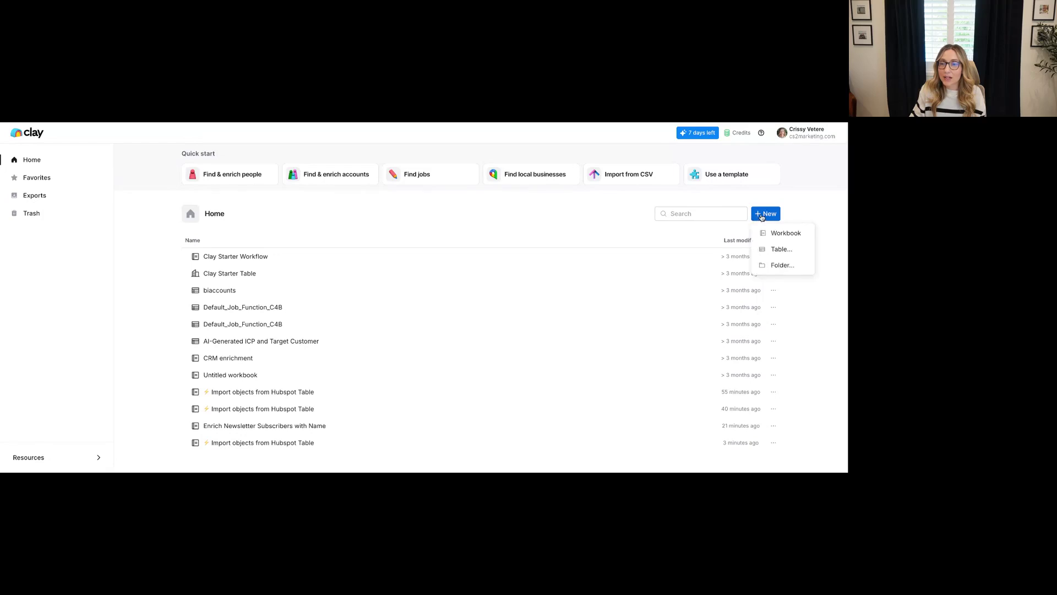
click(771, 251)
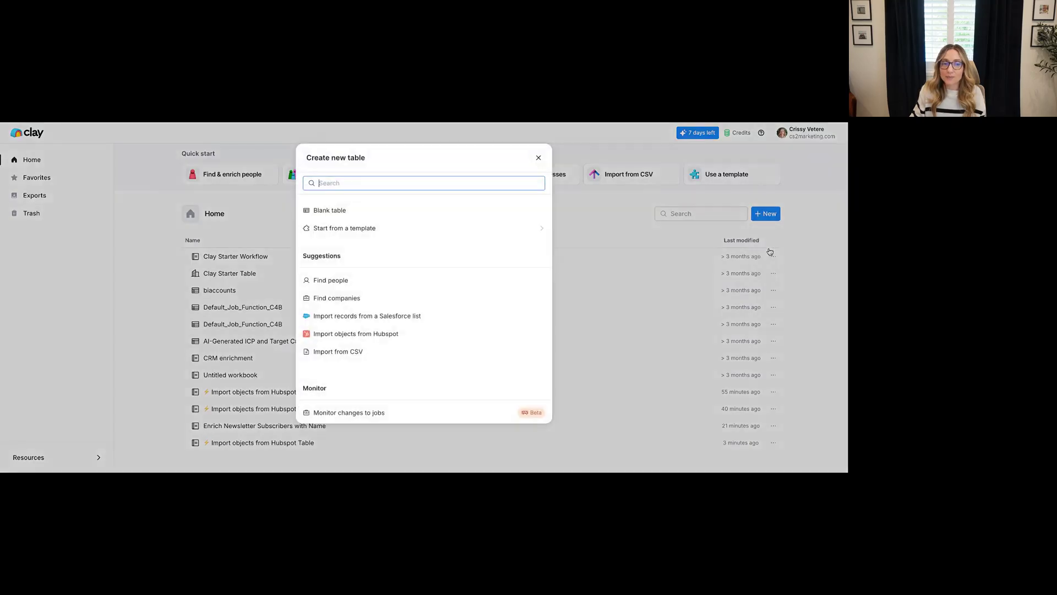
click(407, 334)
click(509, 281)
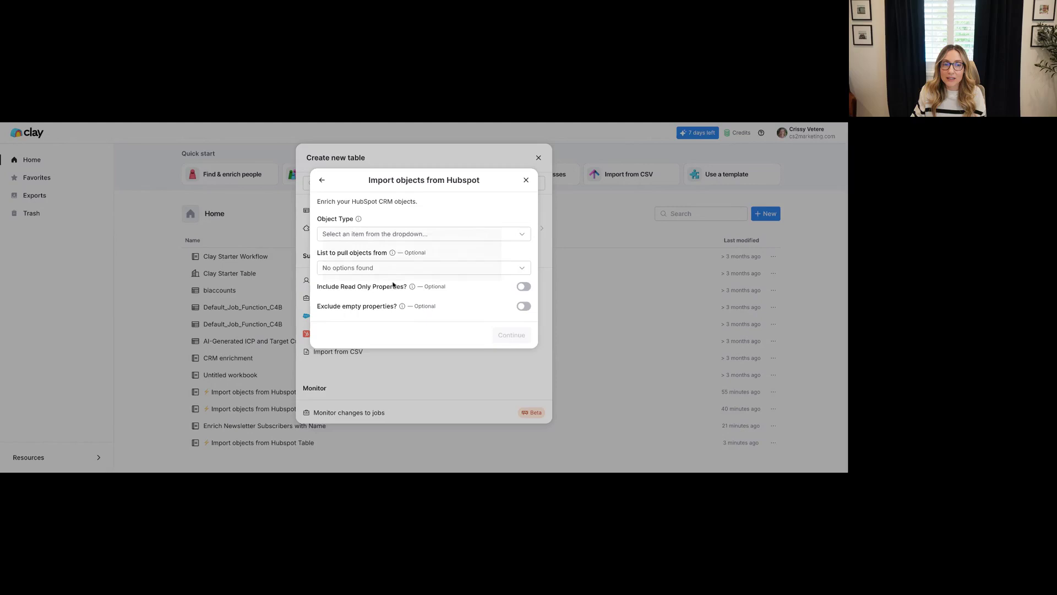
click(365, 267)
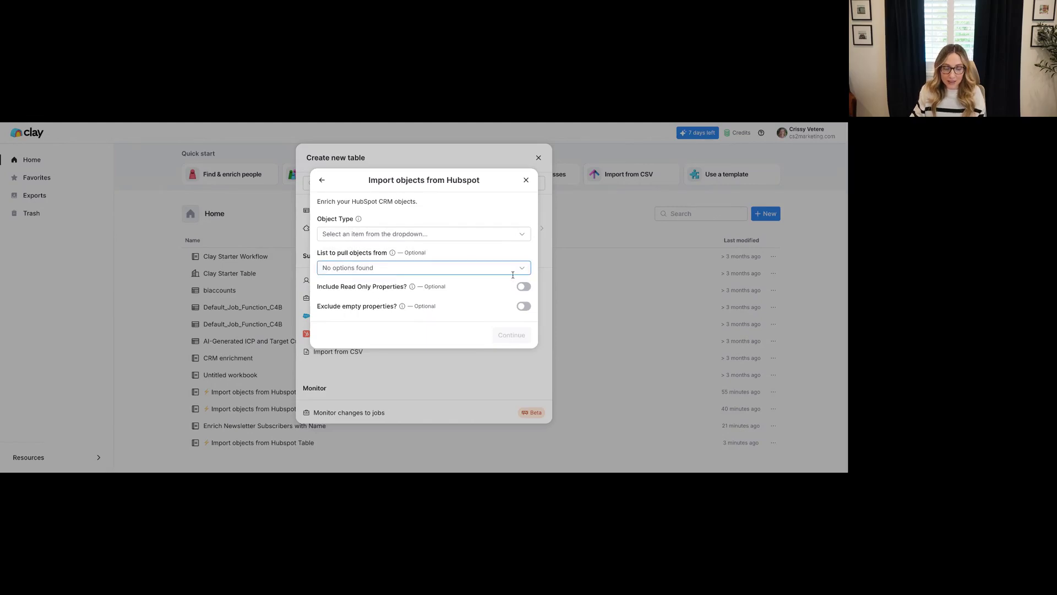
text(en)
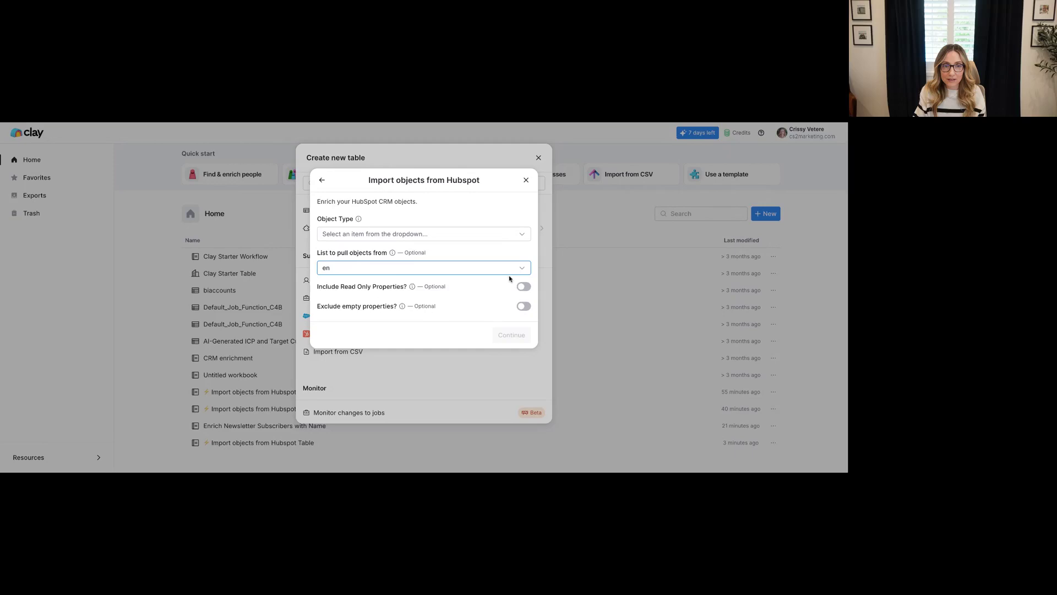
text(rich)
- Set the import's object type to Contact and the list to pull from to Newsletter Subscribers - Enrich
click(433, 236)
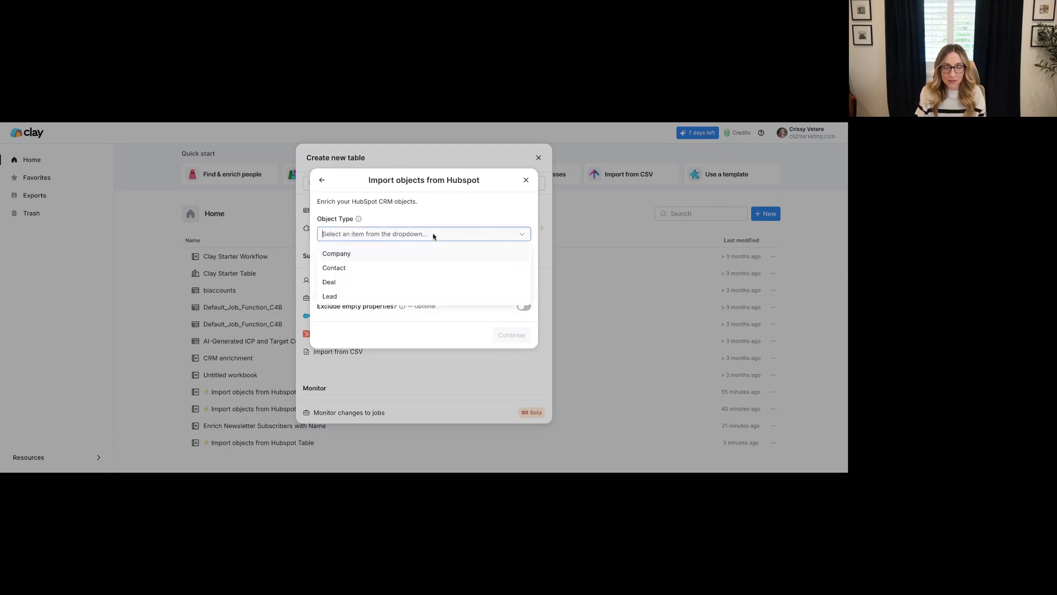
text(cont)
click(402, 255)
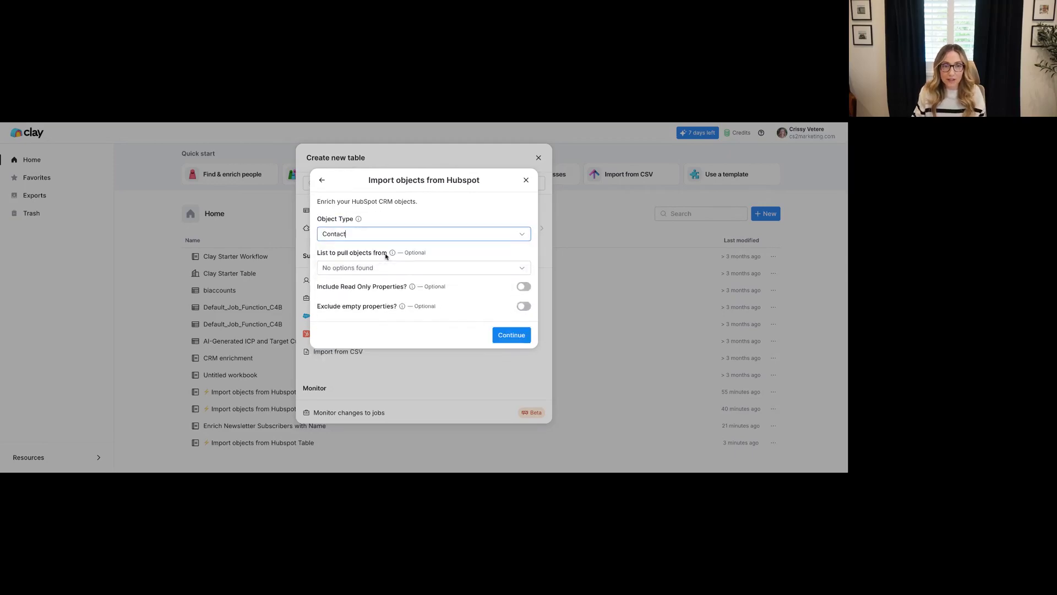
click(352, 267)
text(enrich)
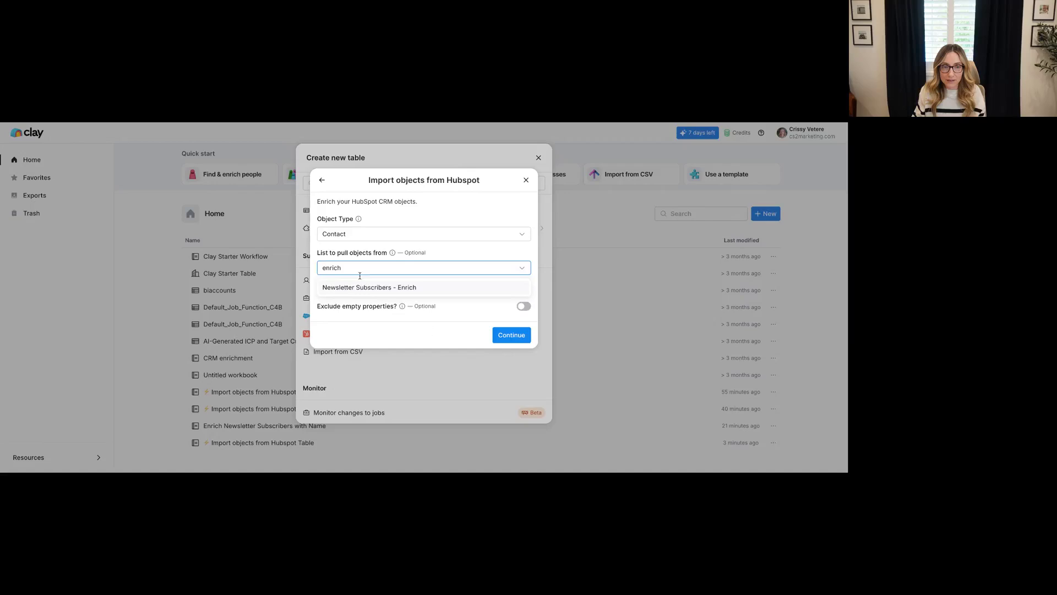
click(361, 286)
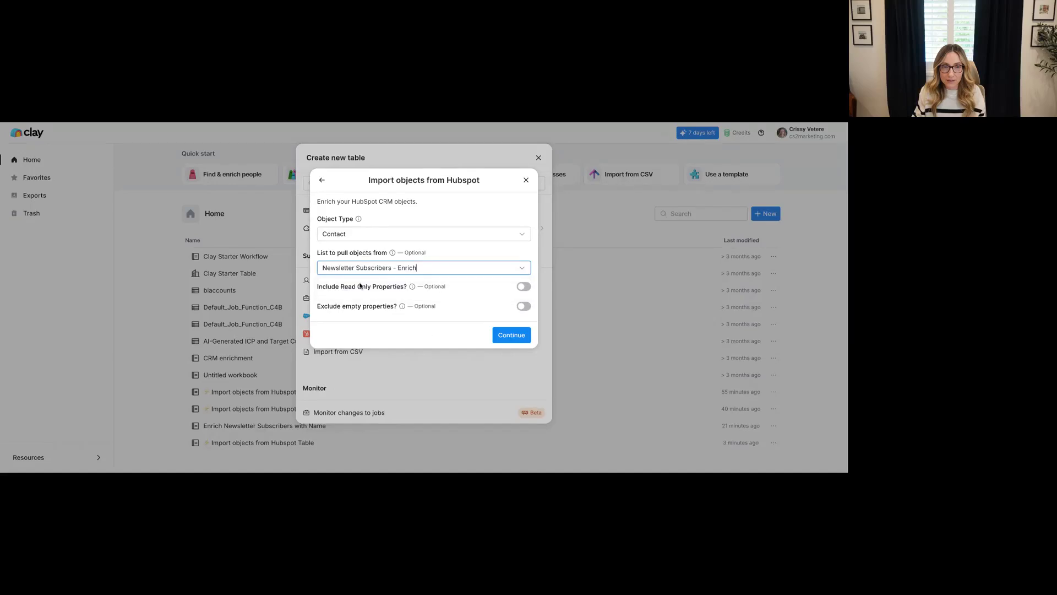
- Include read-only properties in the import and load the contacts into a new blank table
click(523, 287)
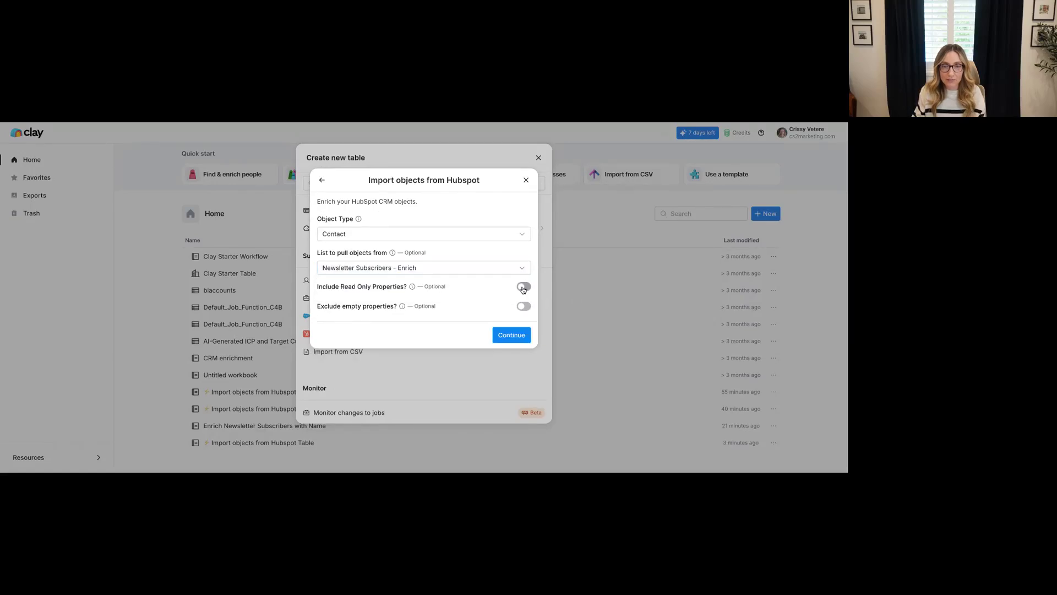
click(512, 336)
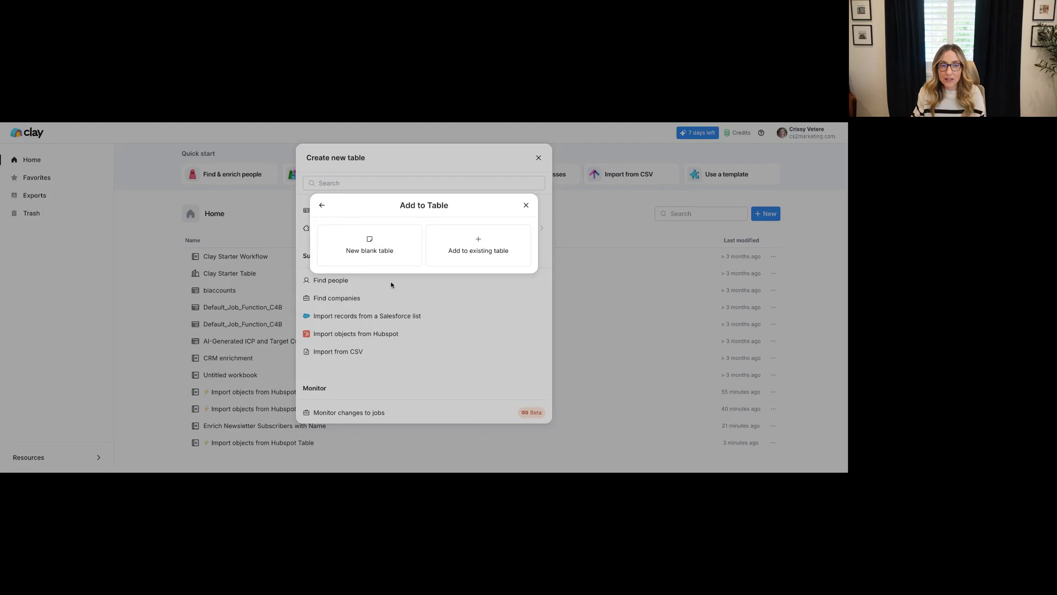
click(370, 257)
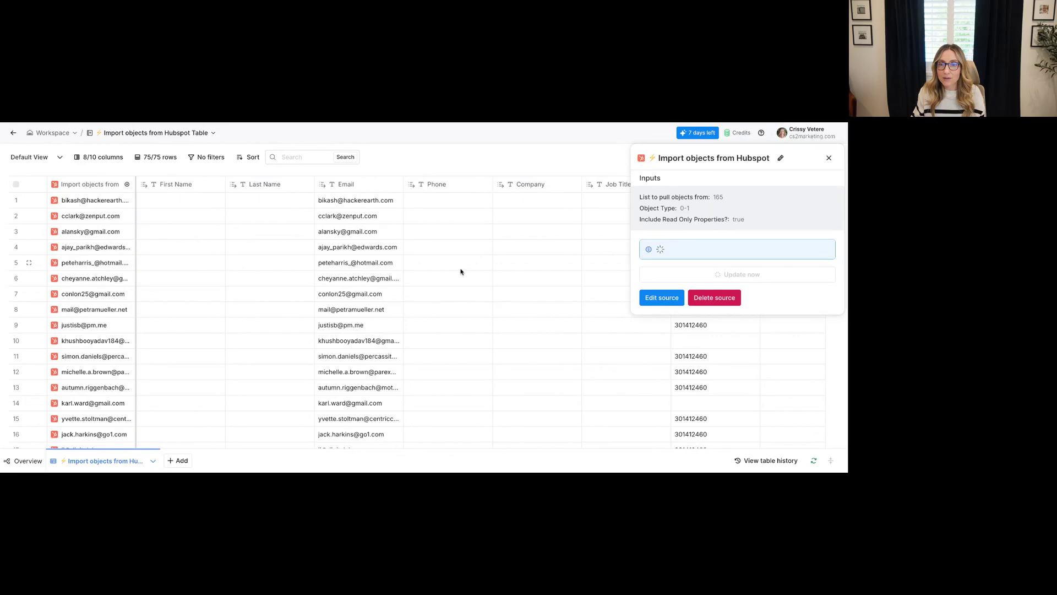
- Look through the imported contact rows while the HubSpot records load into the table
scroll(461, 271, down, 20)
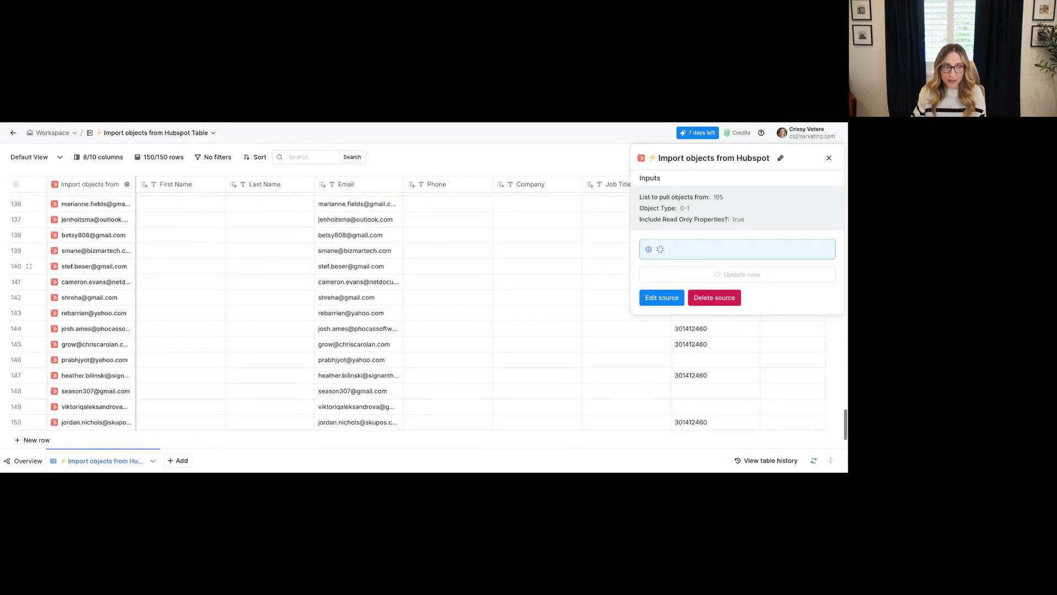
scroll(593, 254, up, 15)
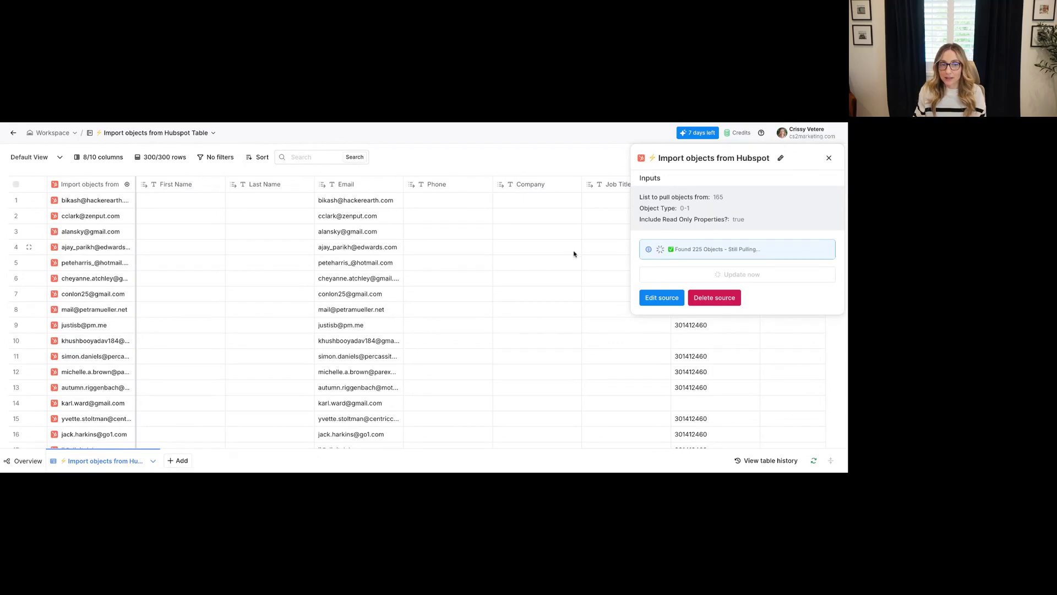
scroll(574, 254, down, 20)
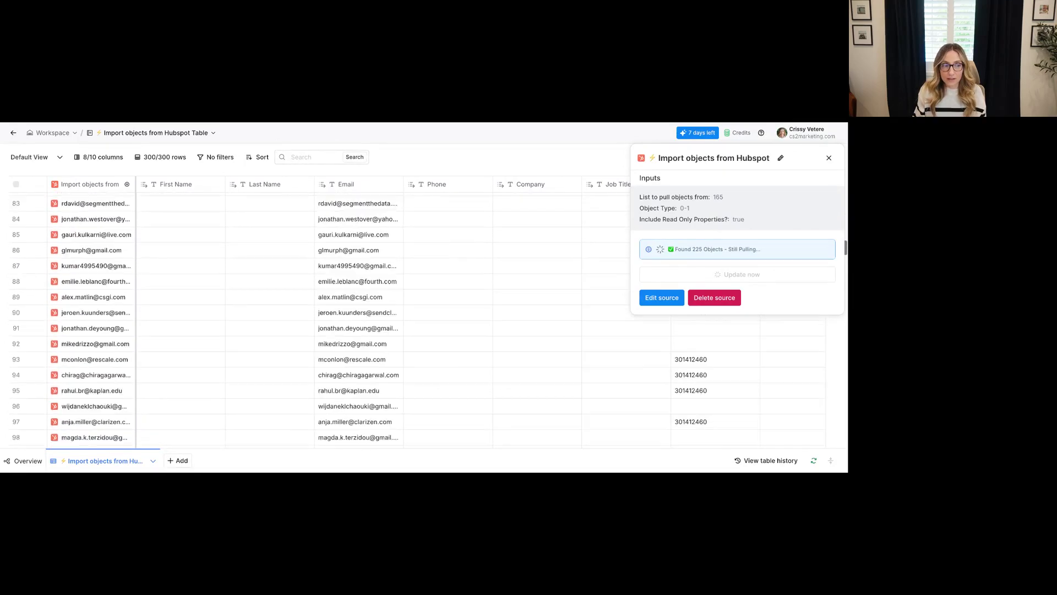
scroll(574, 254, down, 19)
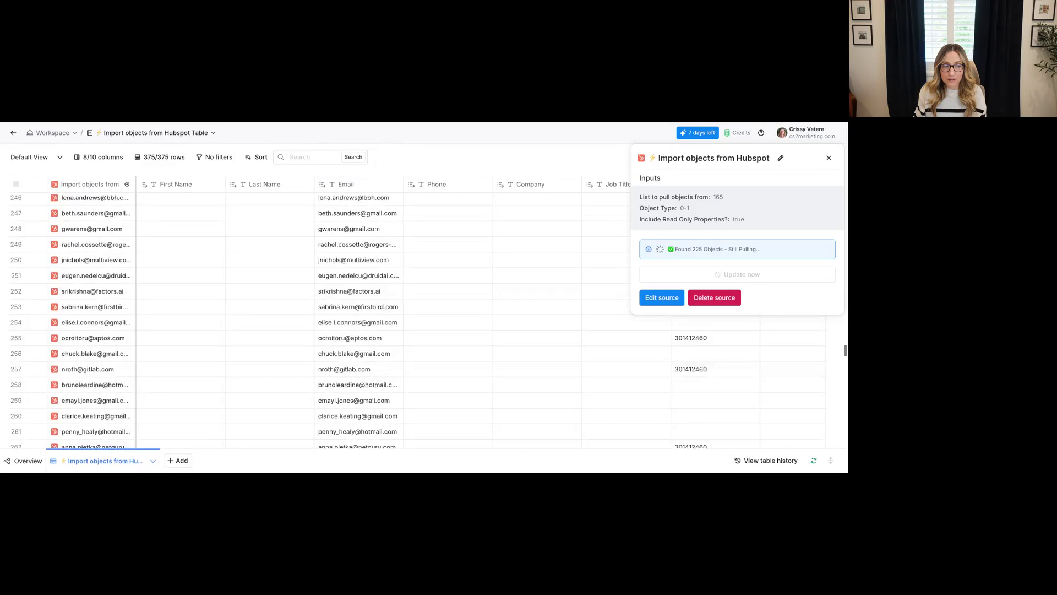
scroll(574, 254, down, 20)
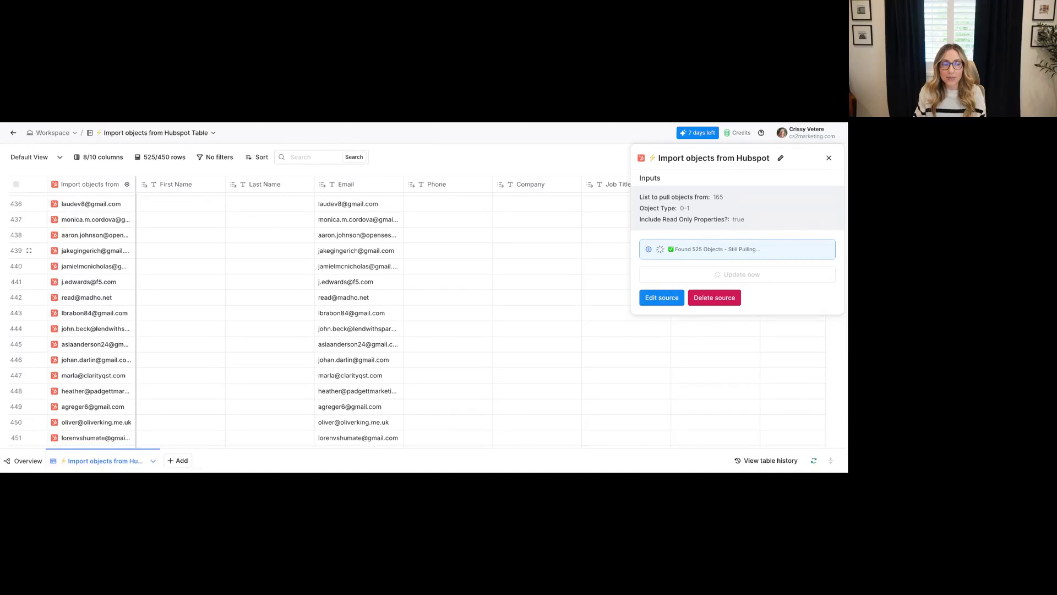
scroll(29, 250, down, 15)
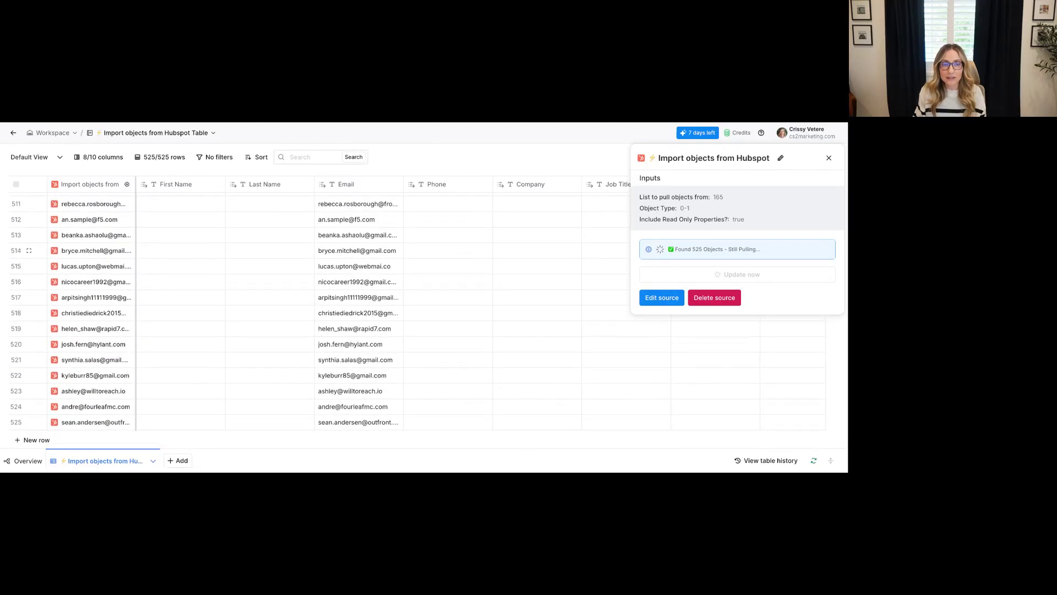
- Narrow the Email column and the HubSpot import source column so the addresses are cut short
mouse_move(403, 184)
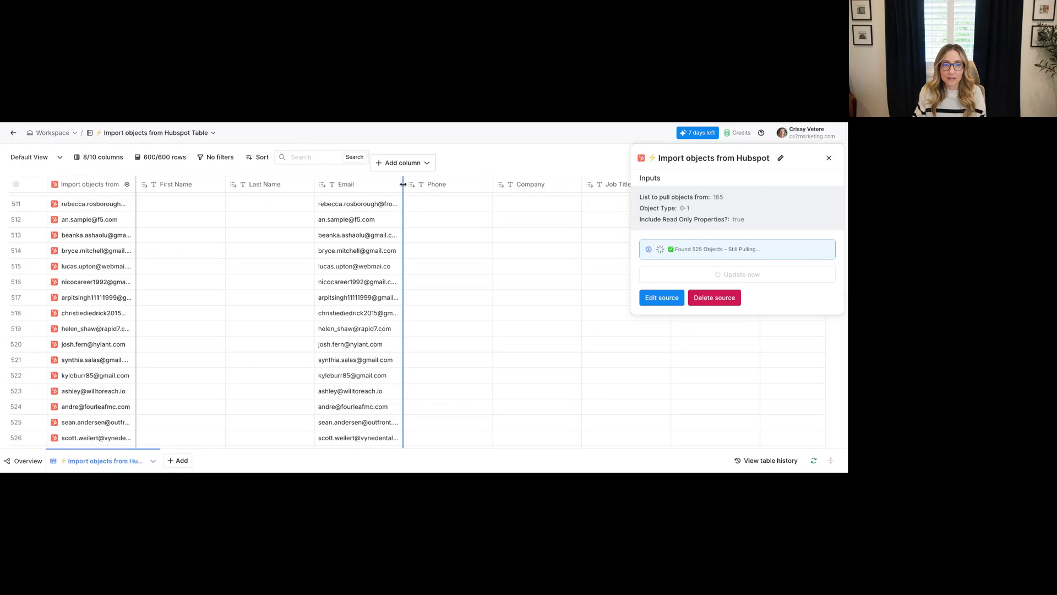
drag(403, 184, 362, 184)
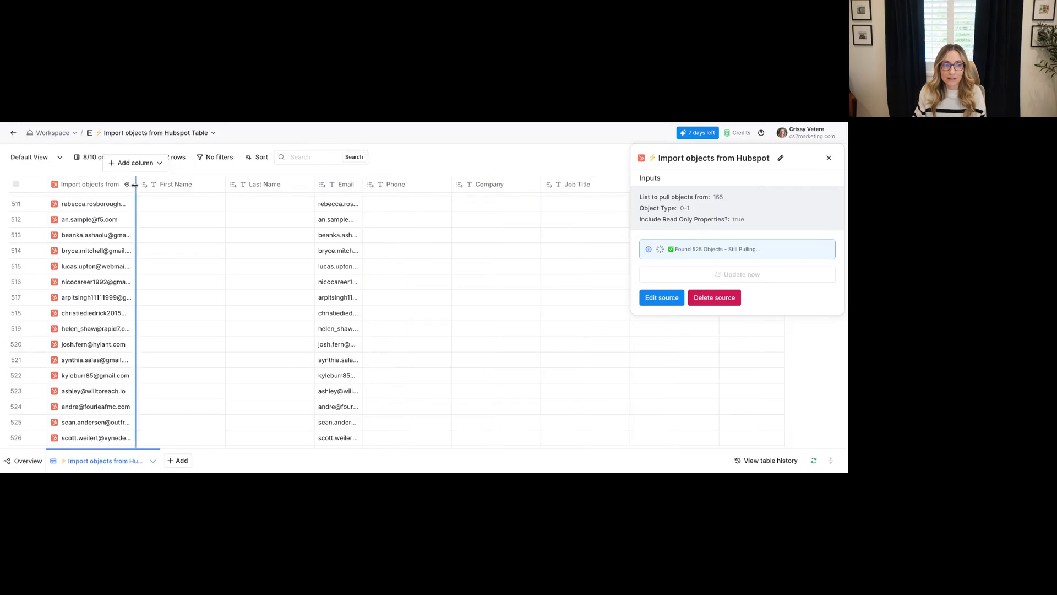
drag(135, 185, 103, 185)
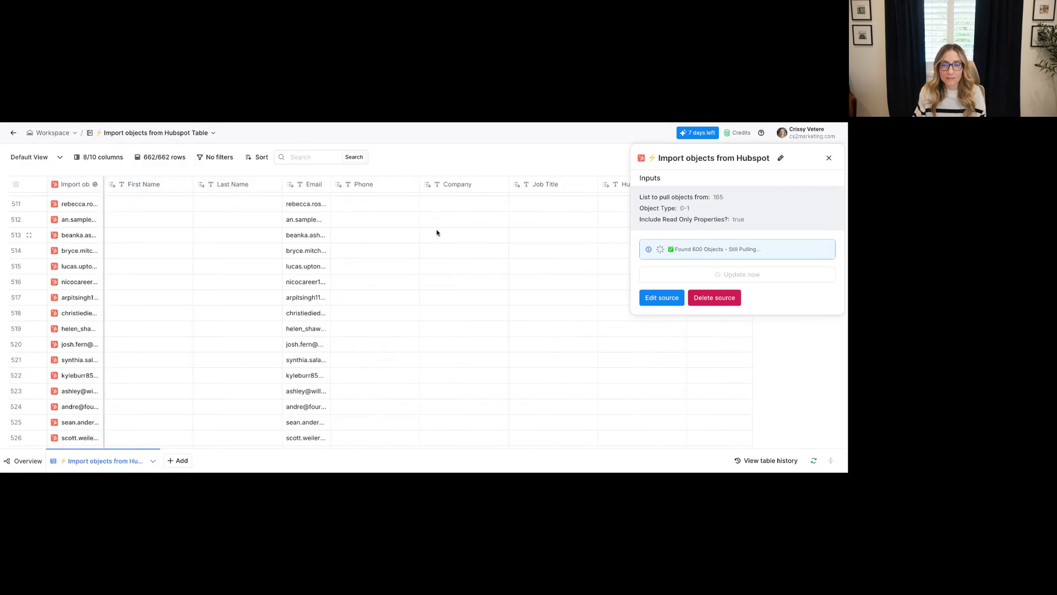
- Examine the remaining contact rows down to the end of the imported table
scroll(436, 221, down, 10)
scroll(436, 231, down, 15)
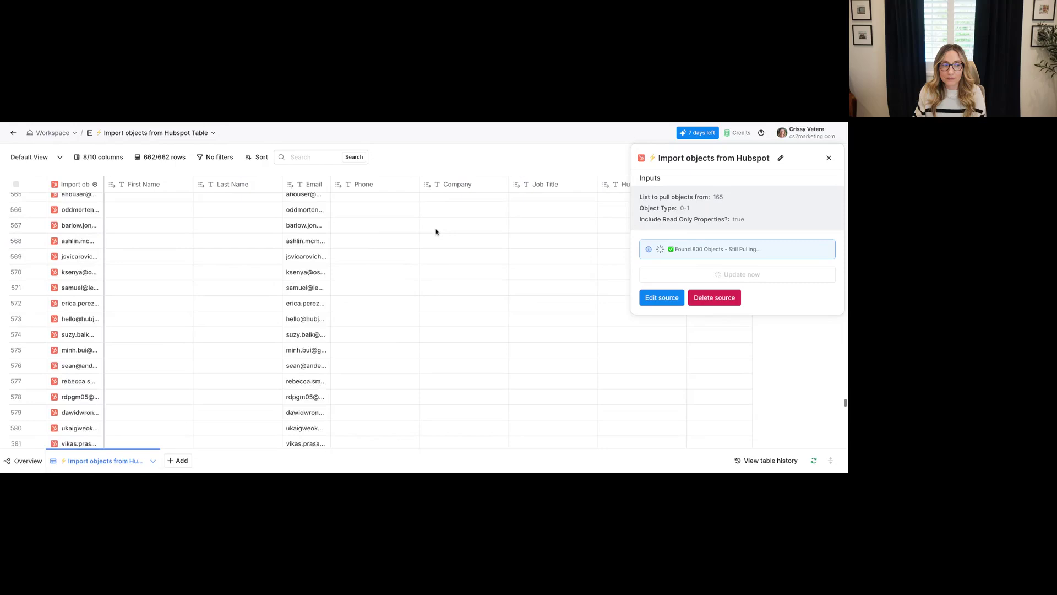
scroll(435, 235, down, 7)
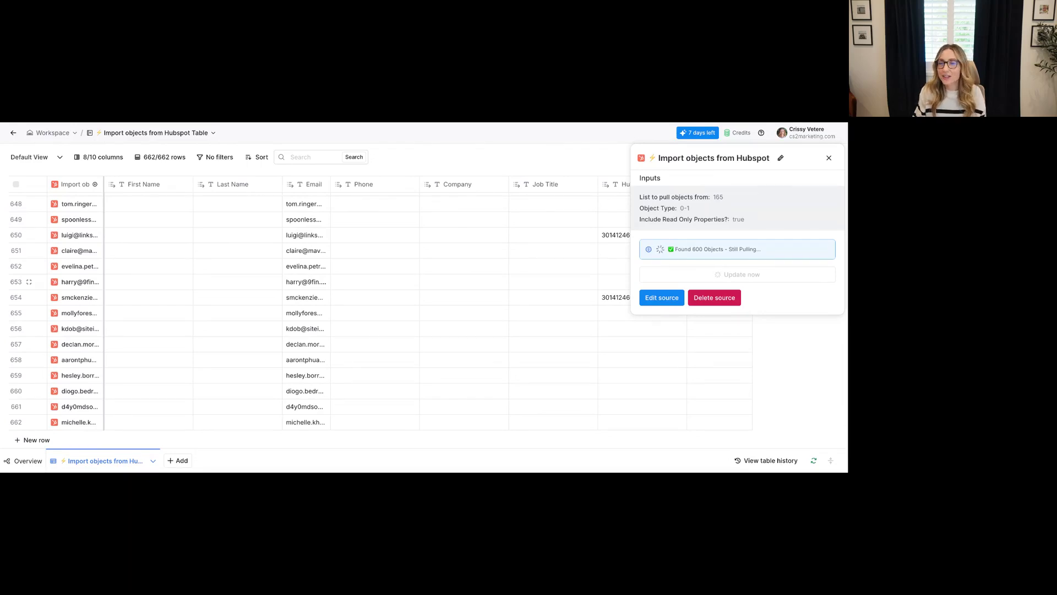
scroll(798, 358, up, 20)
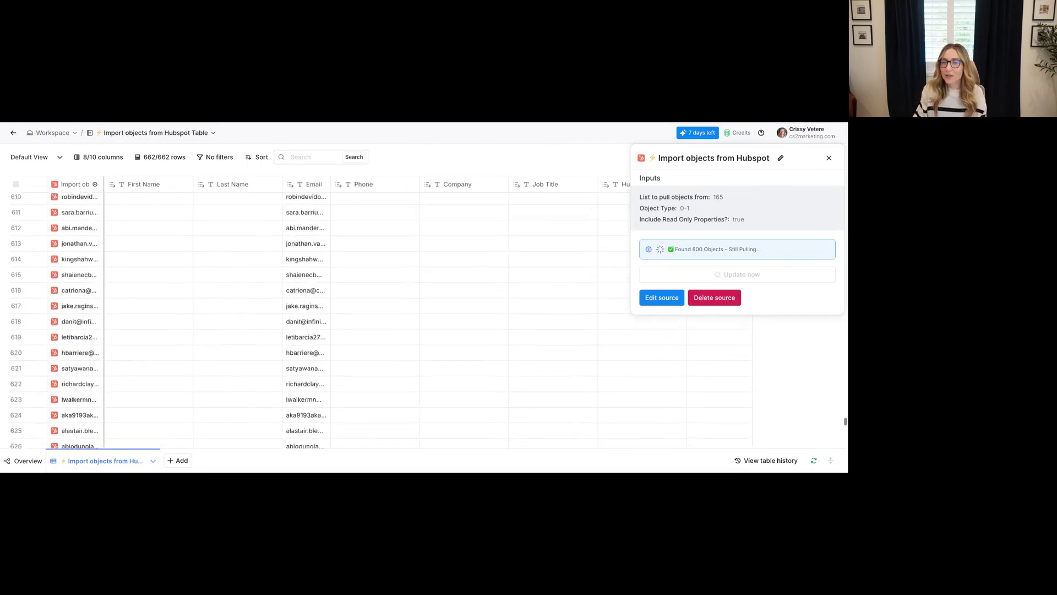
- Close the import source details and add the Full Name waterfall from the person info enrichments
click(831, 158)
scroll(747, 266, up, 20)
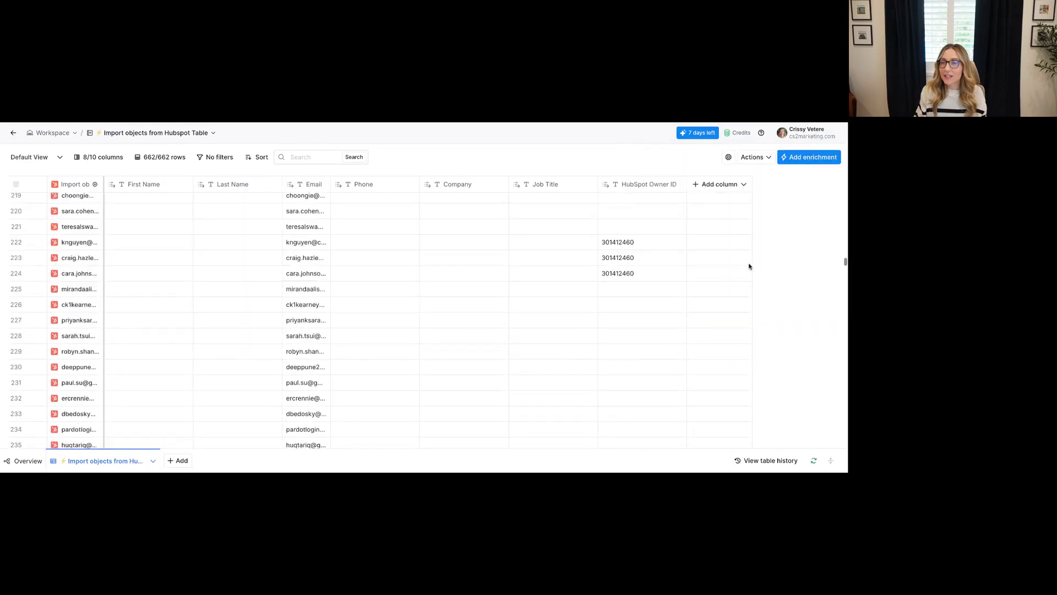
scroll(749, 266, up, 20)
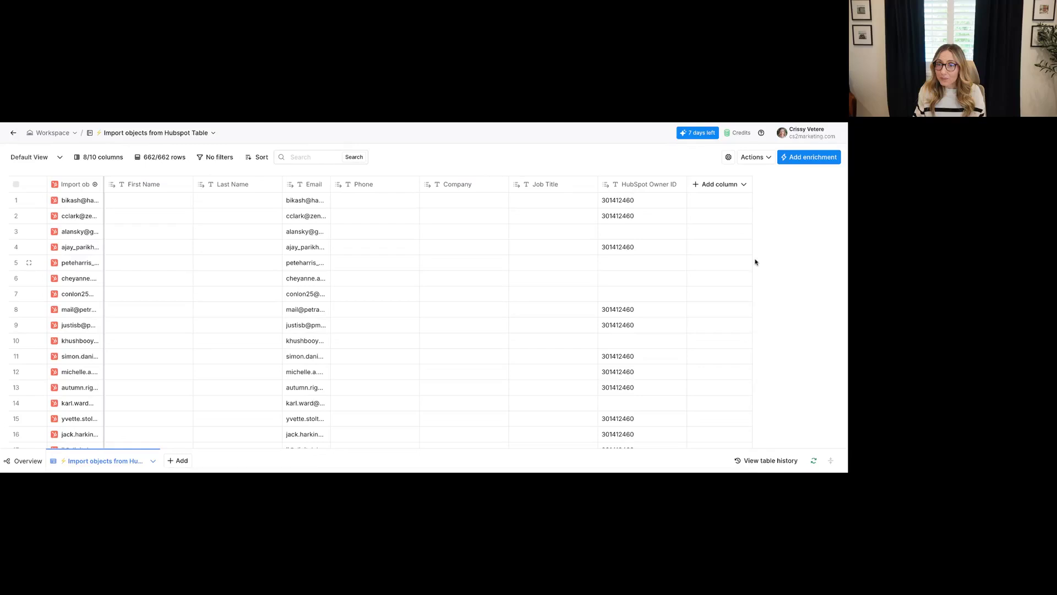
click(800, 159)
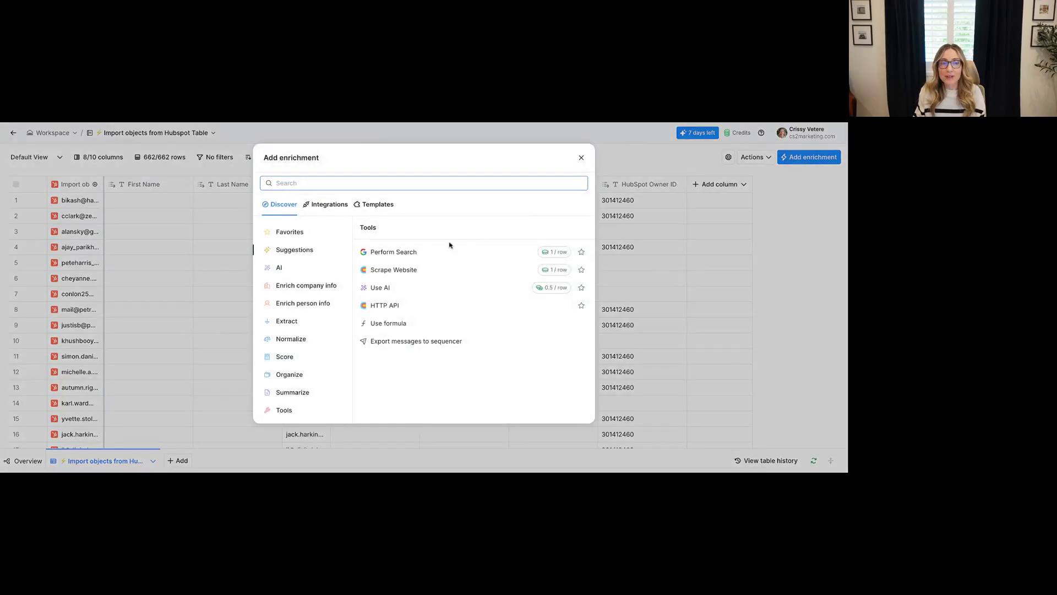
click(326, 304)
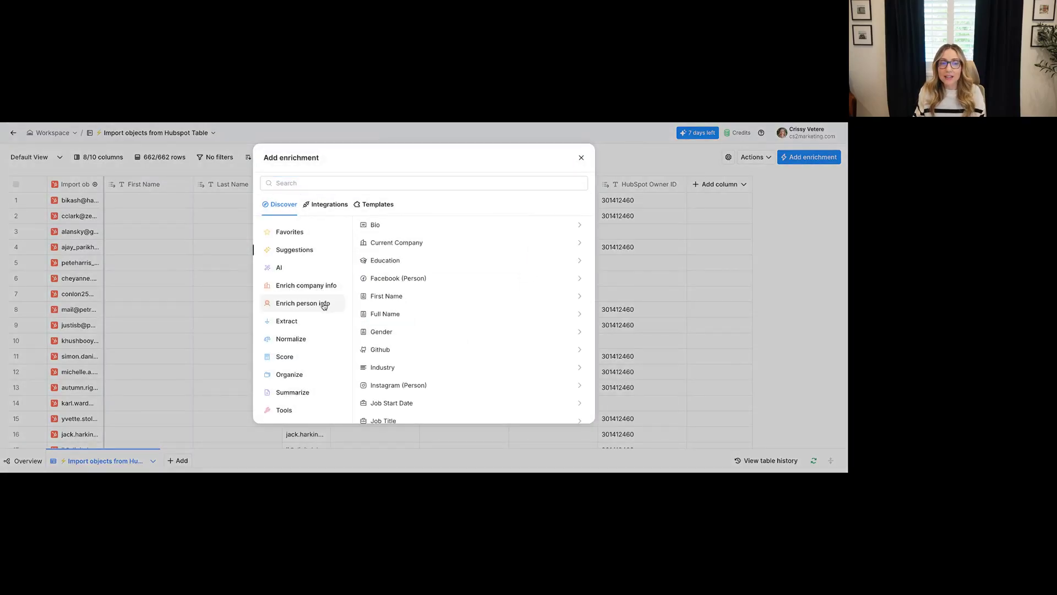
scroll(424, 288, down, 1)
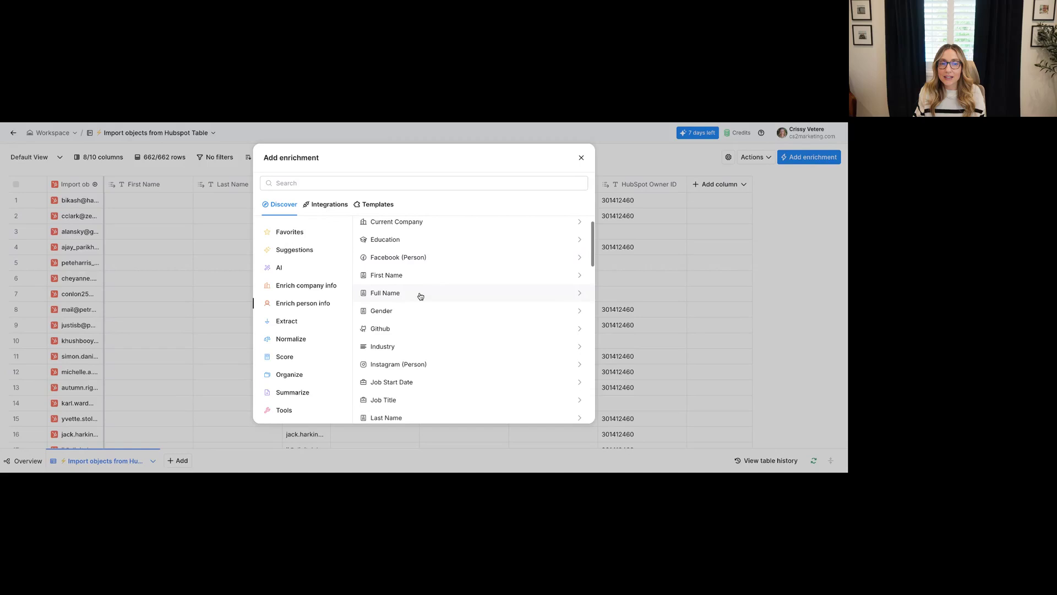
click(418, 295)
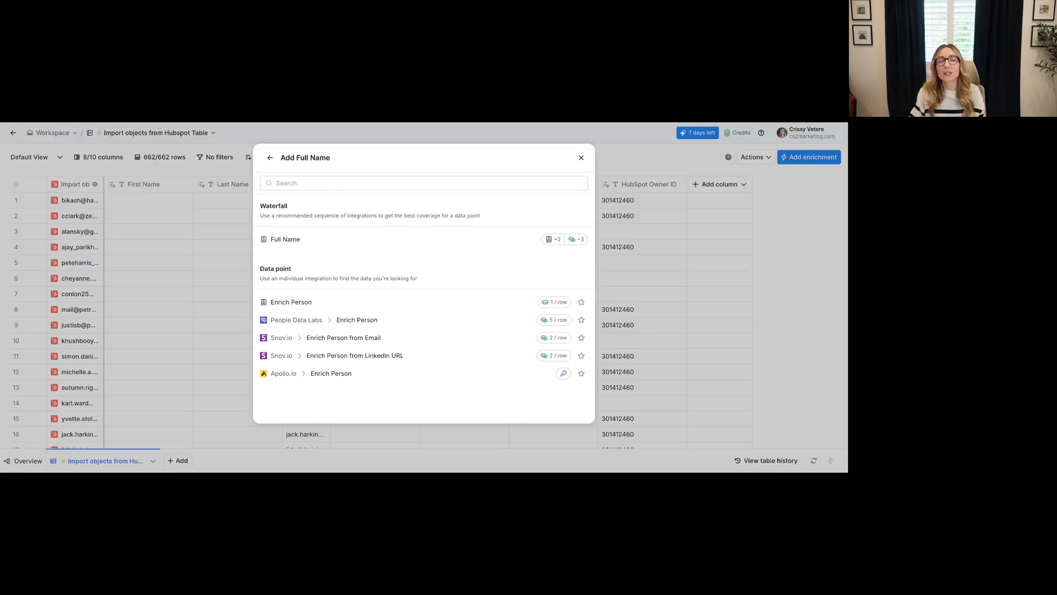
click(511, 241)
- Map the Email column to the Email input of the waterfall's Companies, People, Jobs action and save that waterfall step
scroll(736, 266, down, 1)
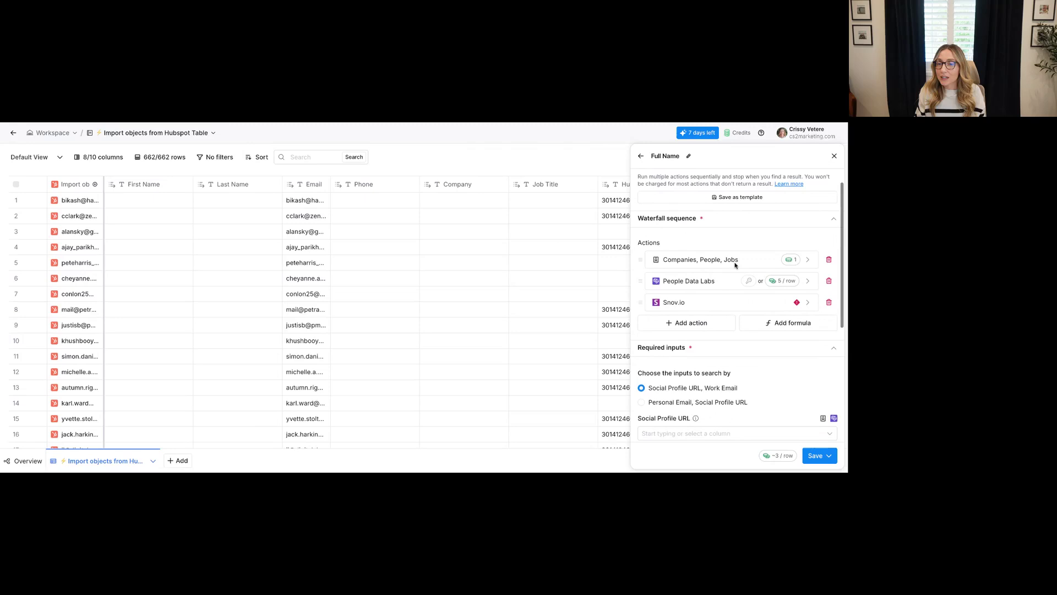
scroll(735, 265, down, 1)
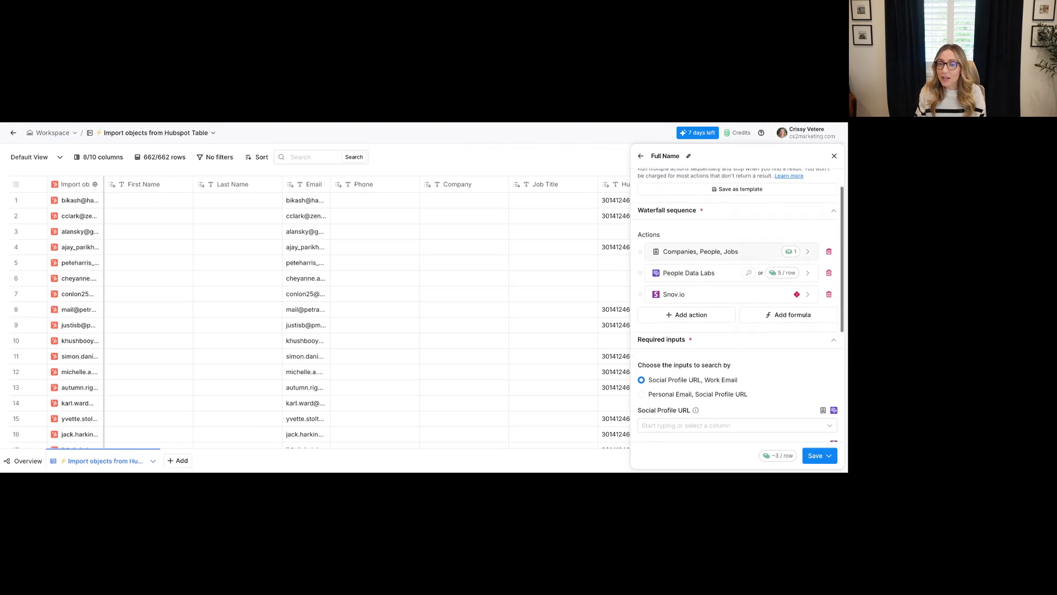
click(689, 247)
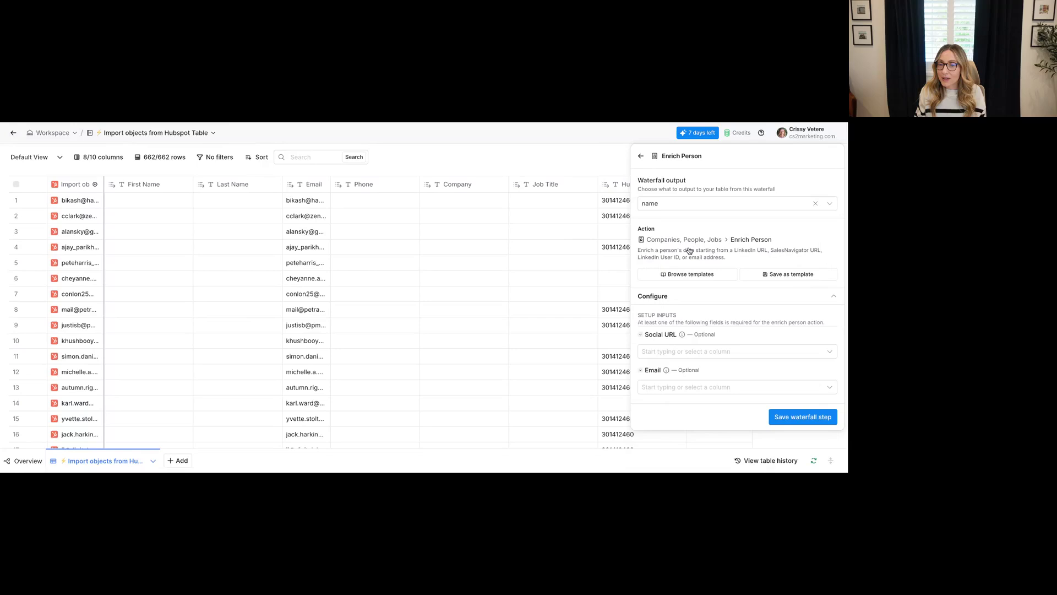
click(671, 388)
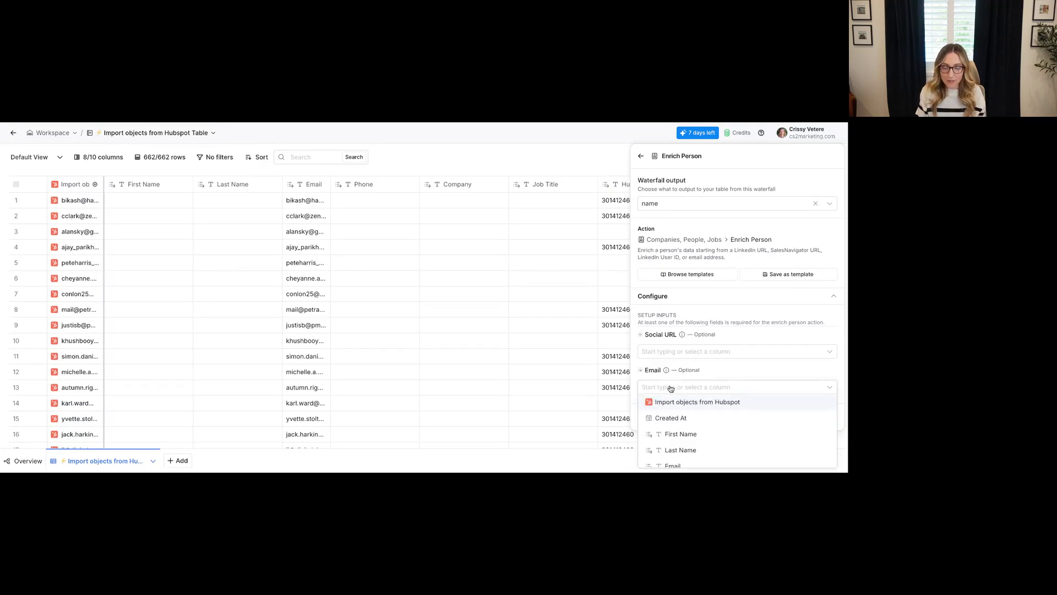
text(Email)
click(686, 402)
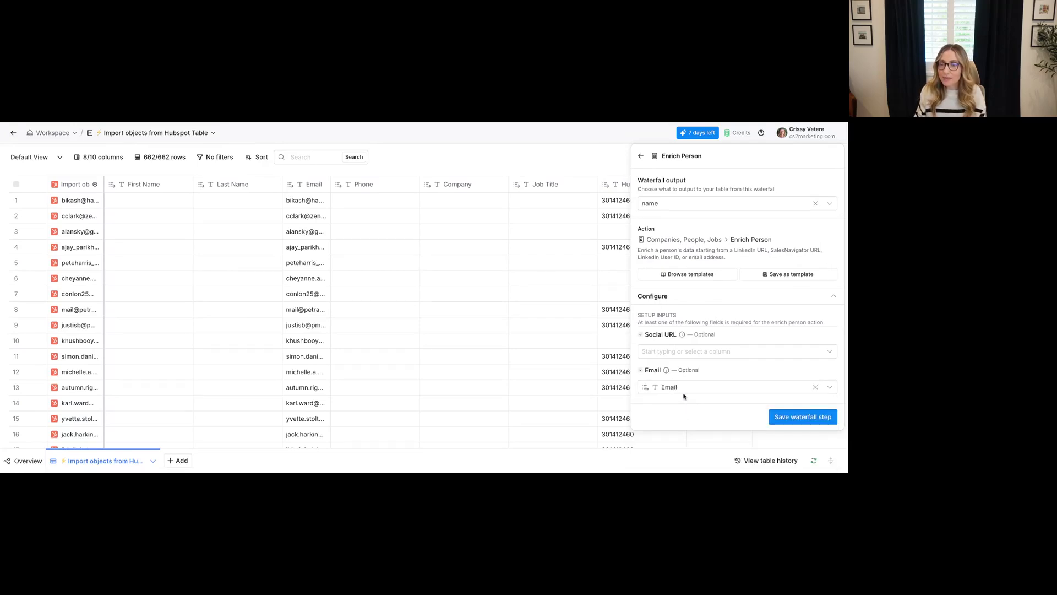
click(807, 417)
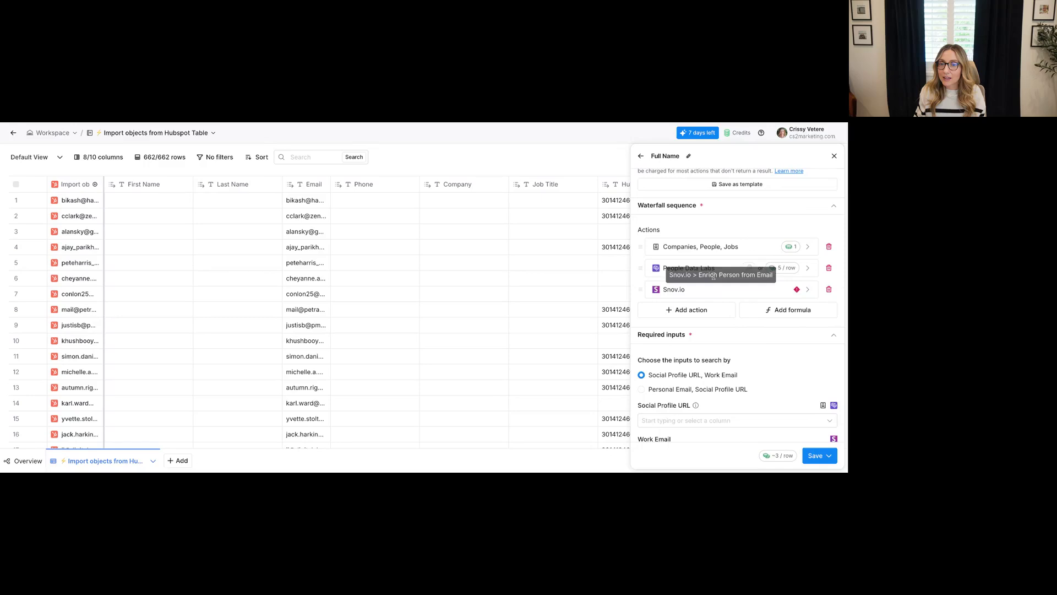
- Use the Email column as the Email Address input of the People Data Labs action and save that waterfall step
click(689, 268)
scroll(687, 390, down, 2)
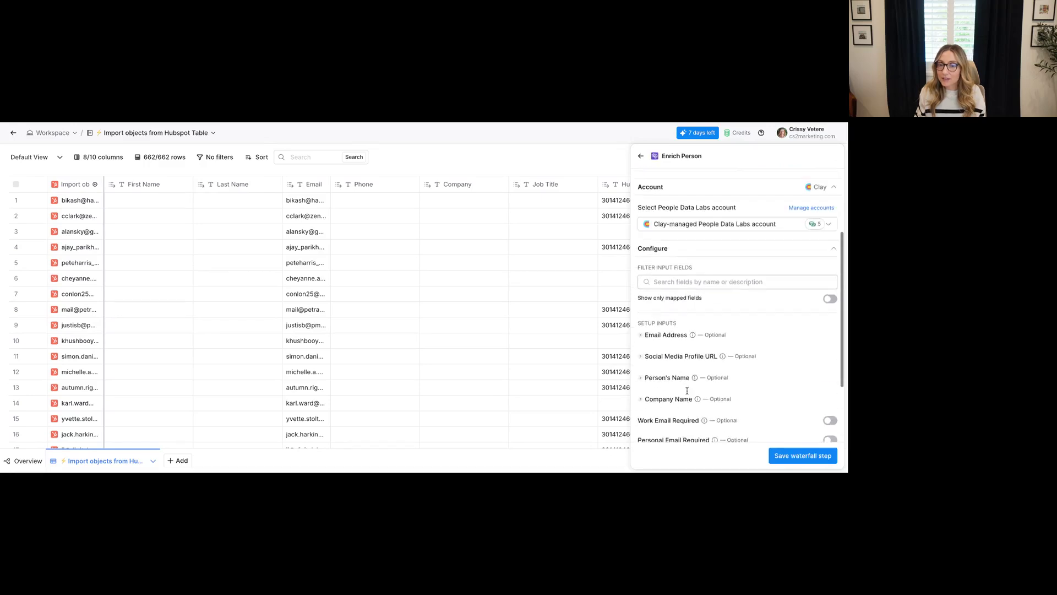
scroll(688, 390, down, 1)
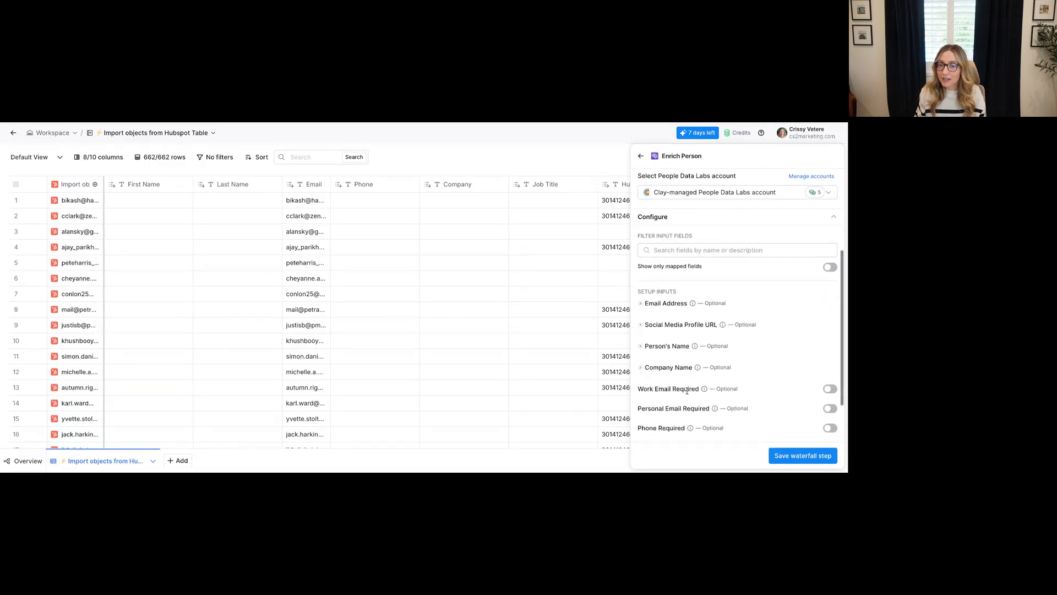
click(641, 305)
click(654, 321)
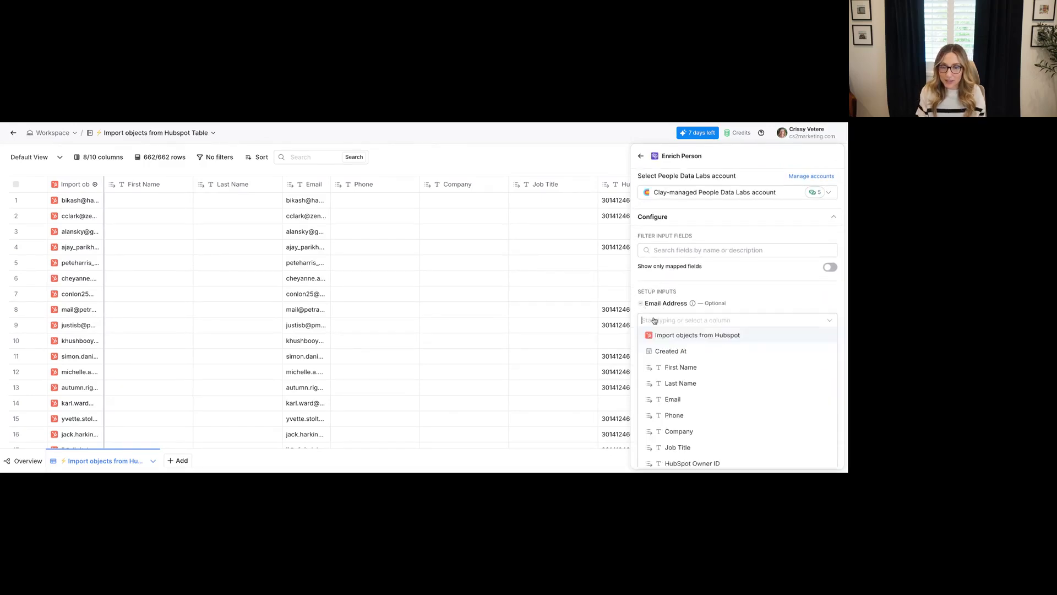
click(673, 400)
click(782, 456)
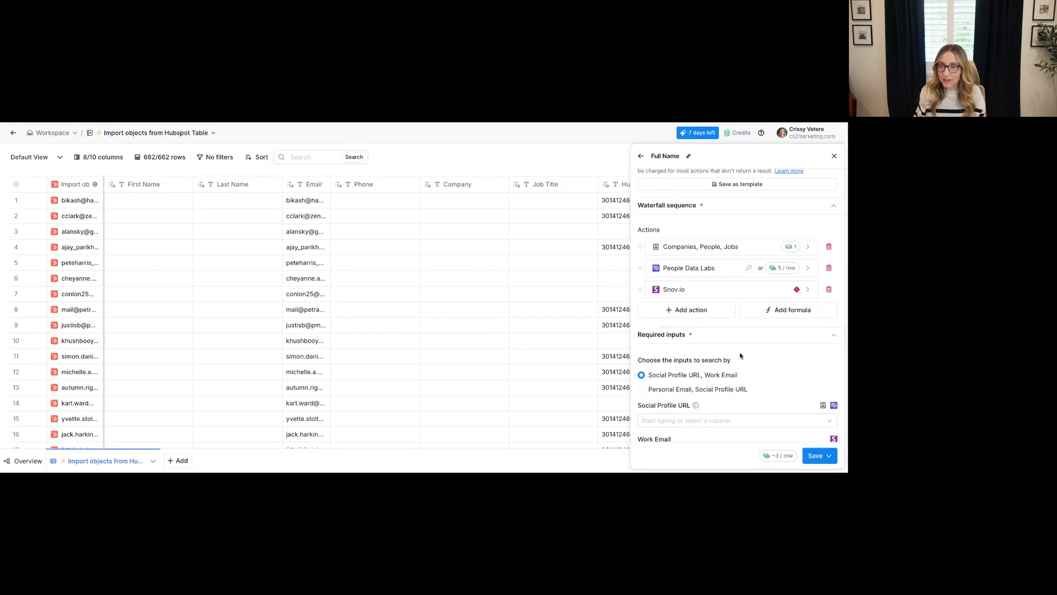
- Set the Snov.io action's Email Address input to the Email column and save that waterfall step
click(694, 290)
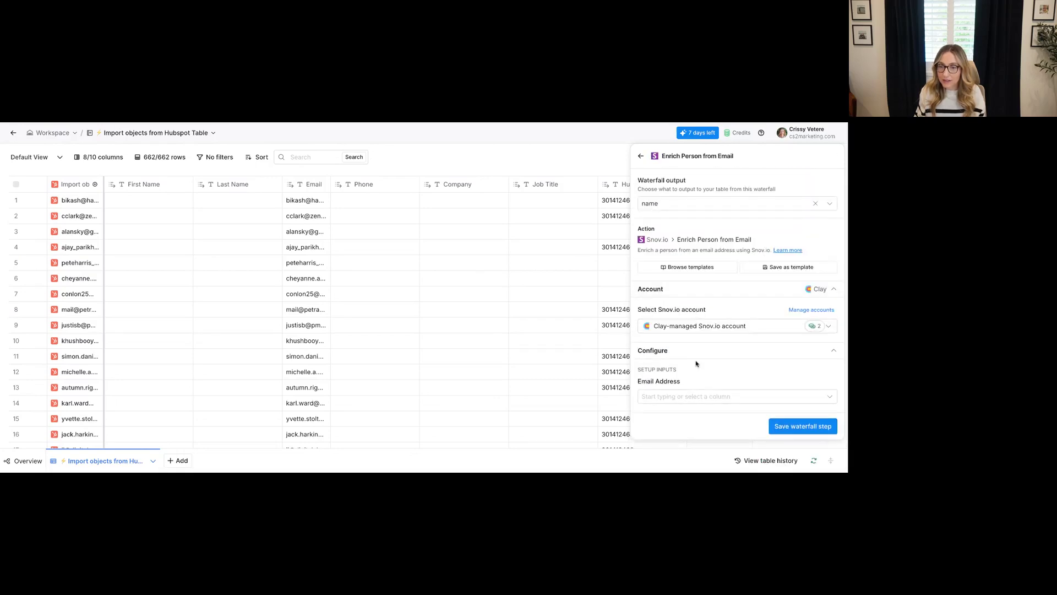
click(671, 397)
scroll(673, 449, down, 3)
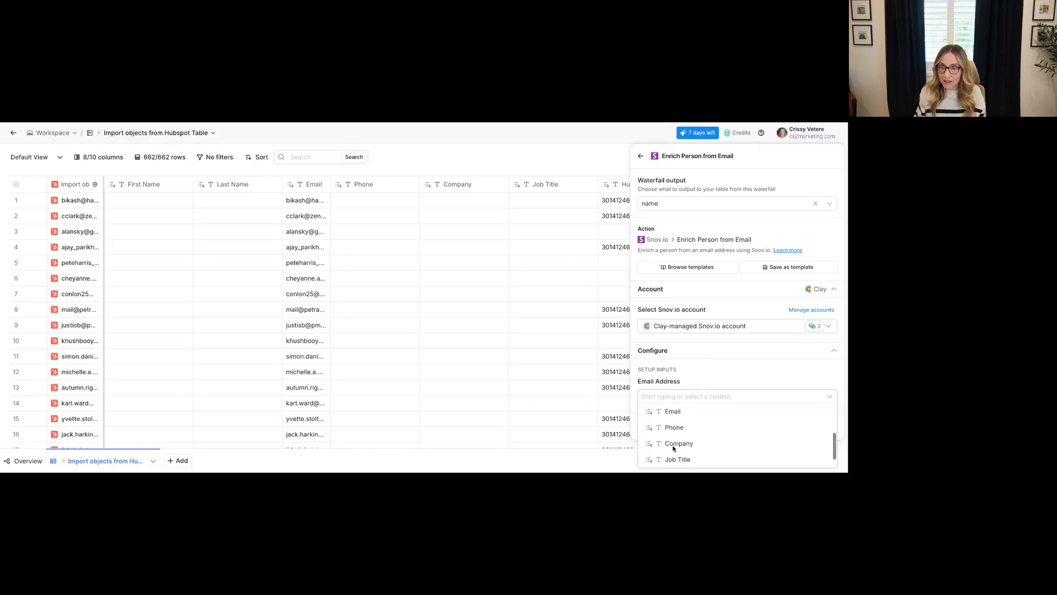
click(671, 411)
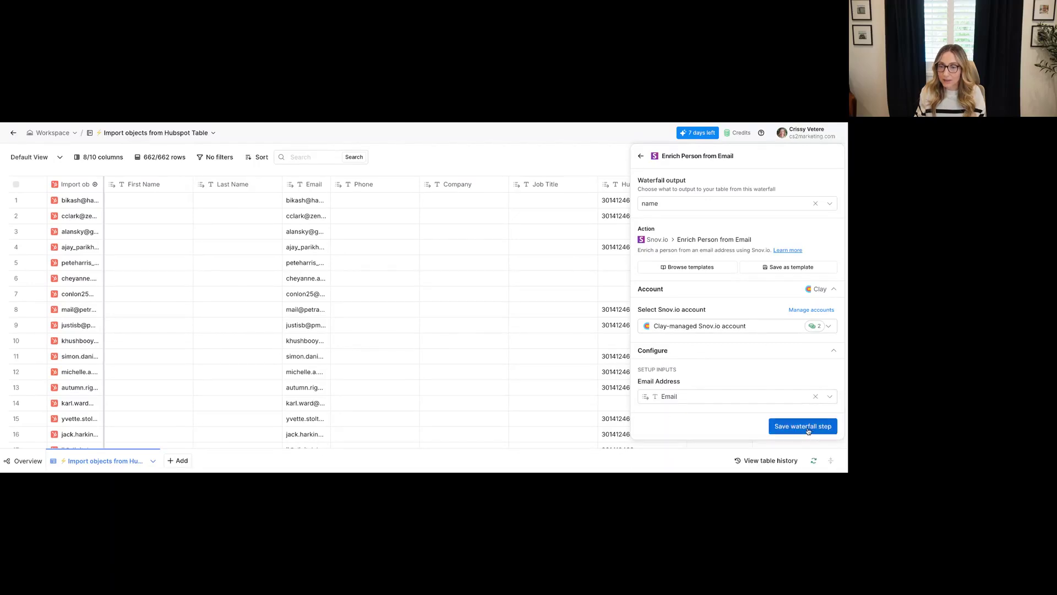
click(807, 431)
- Enable output of the successful provider's name for the Full Name waterfall, then save it and run it on 10 rows
scroll(782, 355, down, 2)
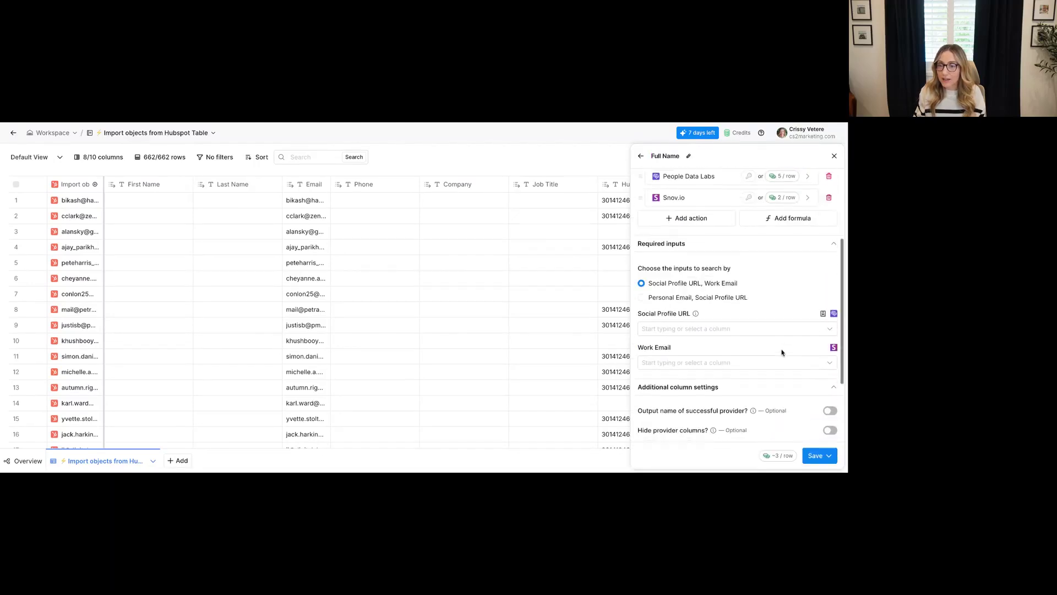
scroll(782, 353, down, 3)
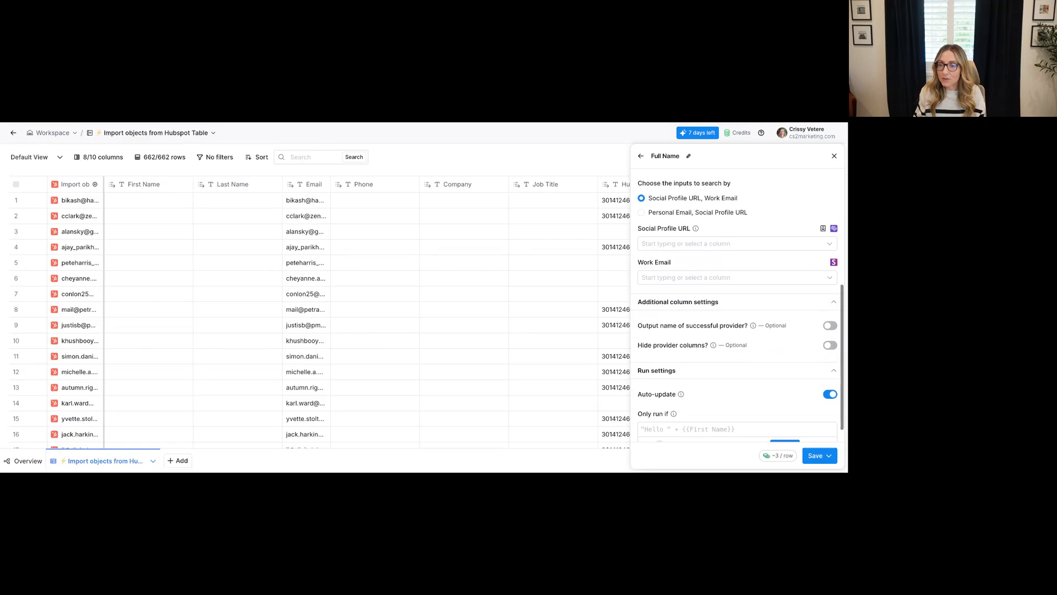
click(829, 326)
scroll(776, 348, down, 1)
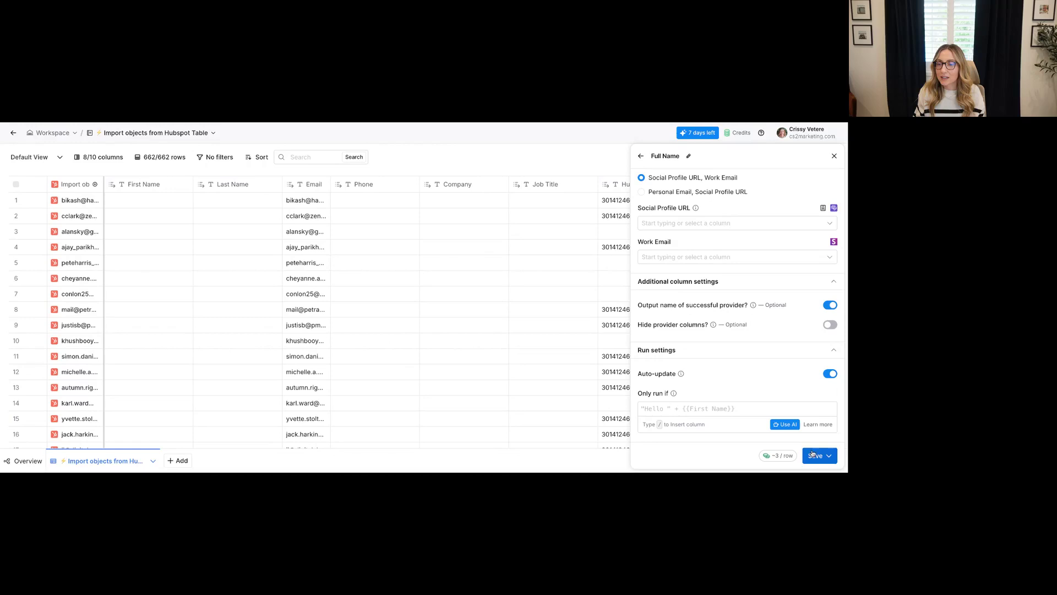
click(819, 457)
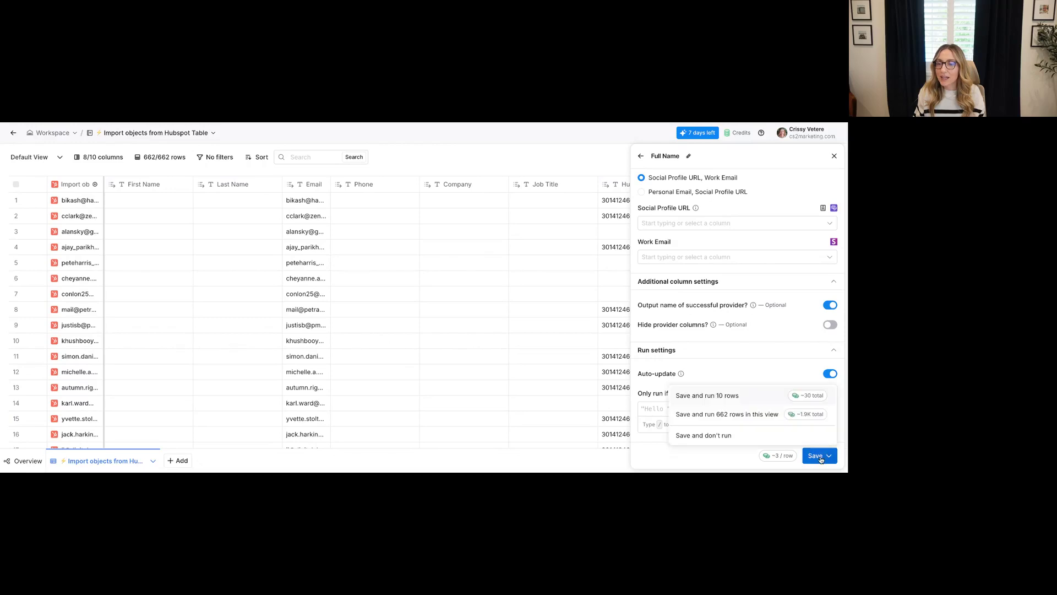
click(742, 395)
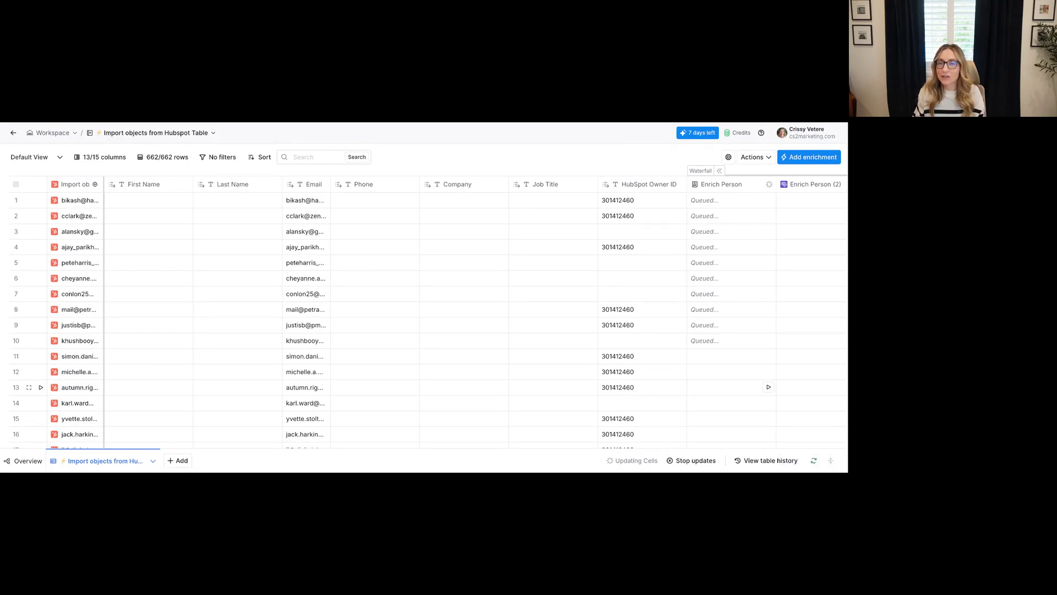
- Examine the waterfall's provider columns and the Full Name results for the first ten rows
scroll(768, 387, right, 5)
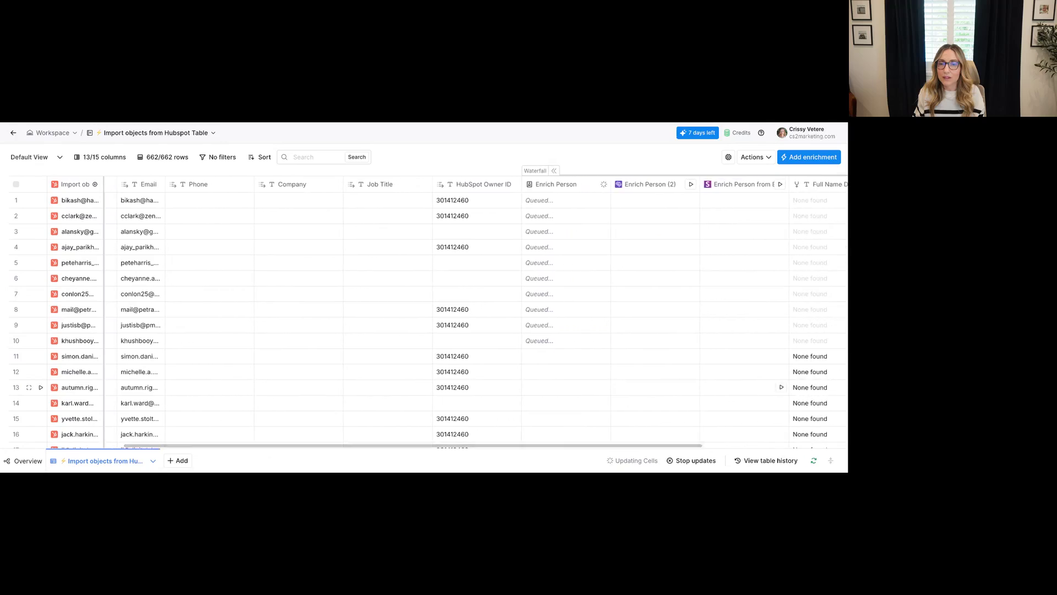
scroll(768, 387, right, 2)
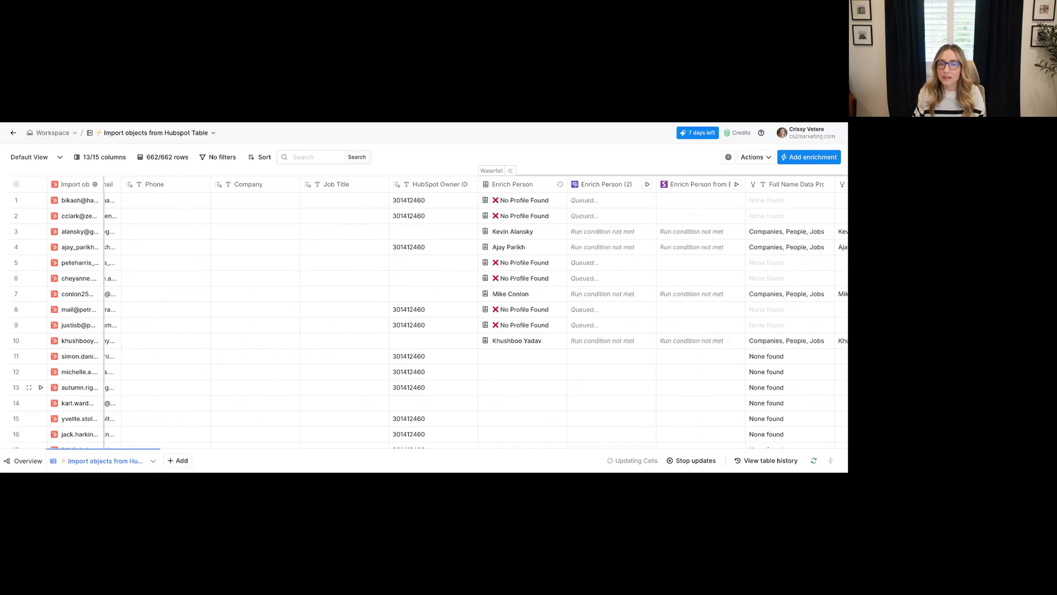
scroll(768, 387, right, 2)
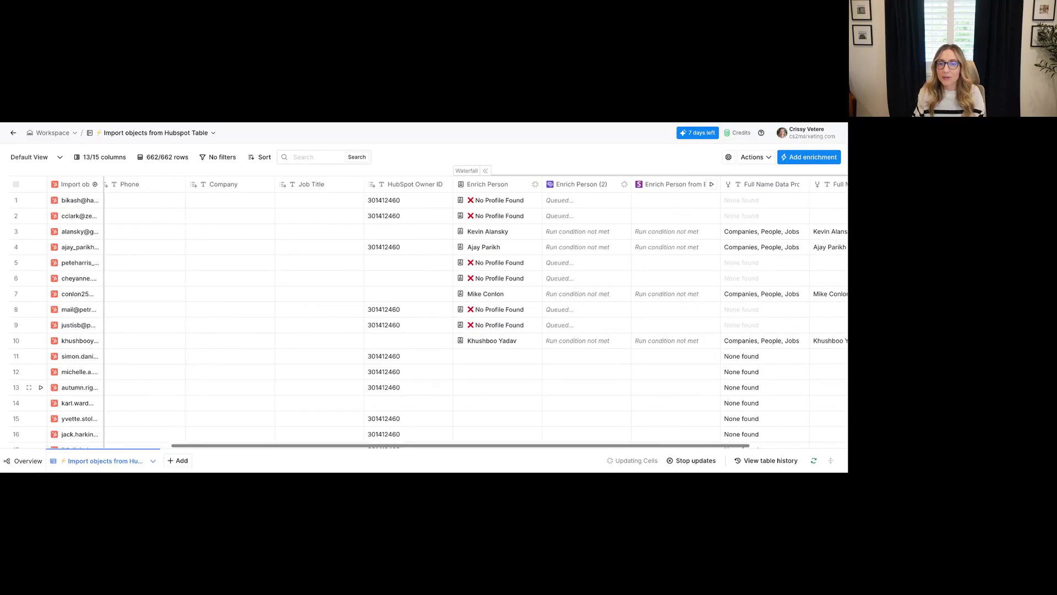
scroll(769, 387, right, 3)
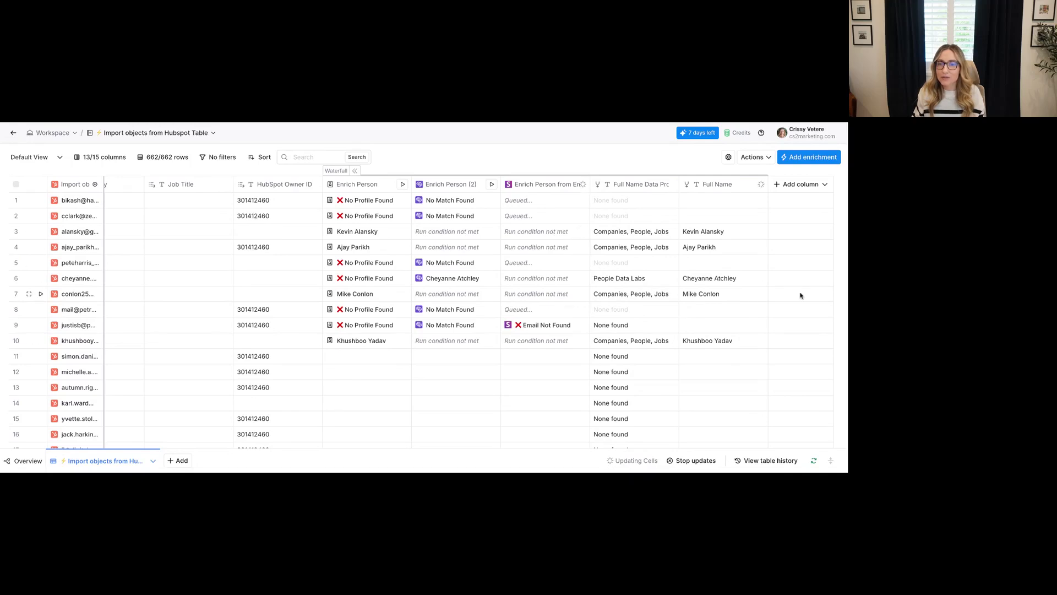
scroll(800, 295, down, 1)
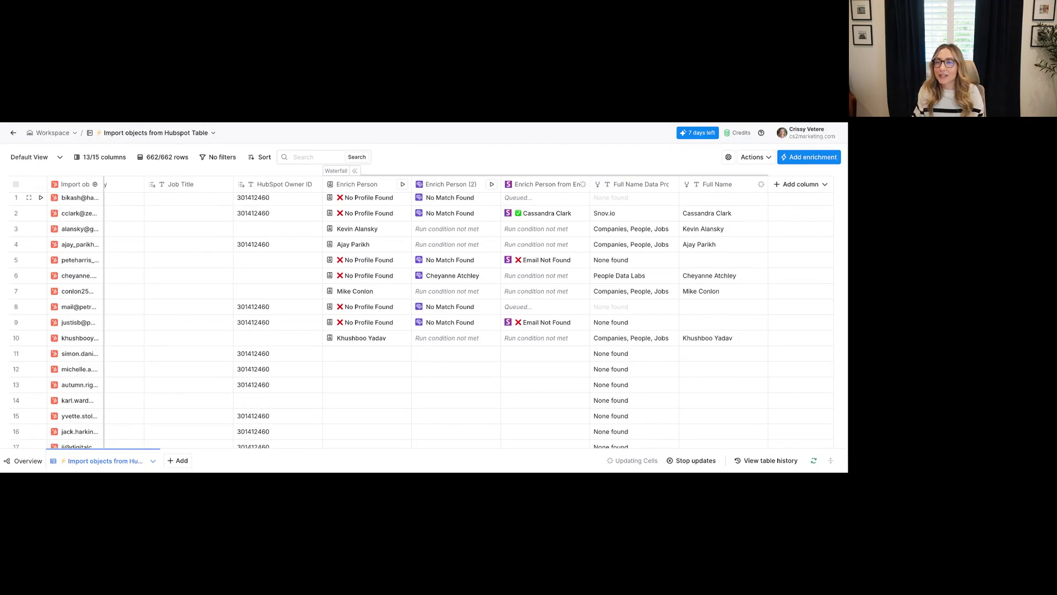
- Add a formula column generated from the prompt "Get me the first name from" plus the Full Name column, and save the formula
click(799, 187)
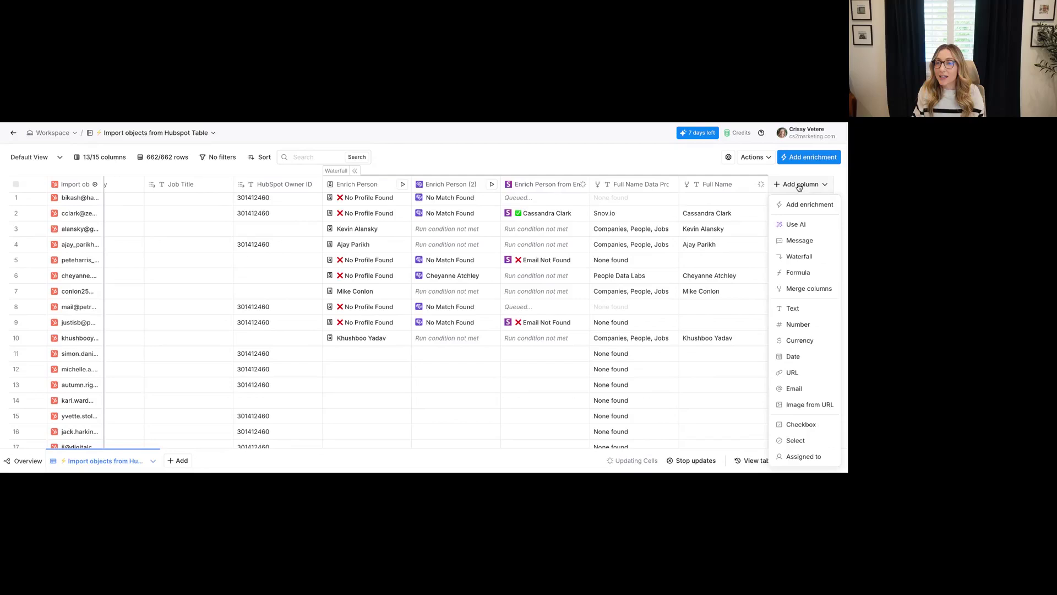
click(794, 275)
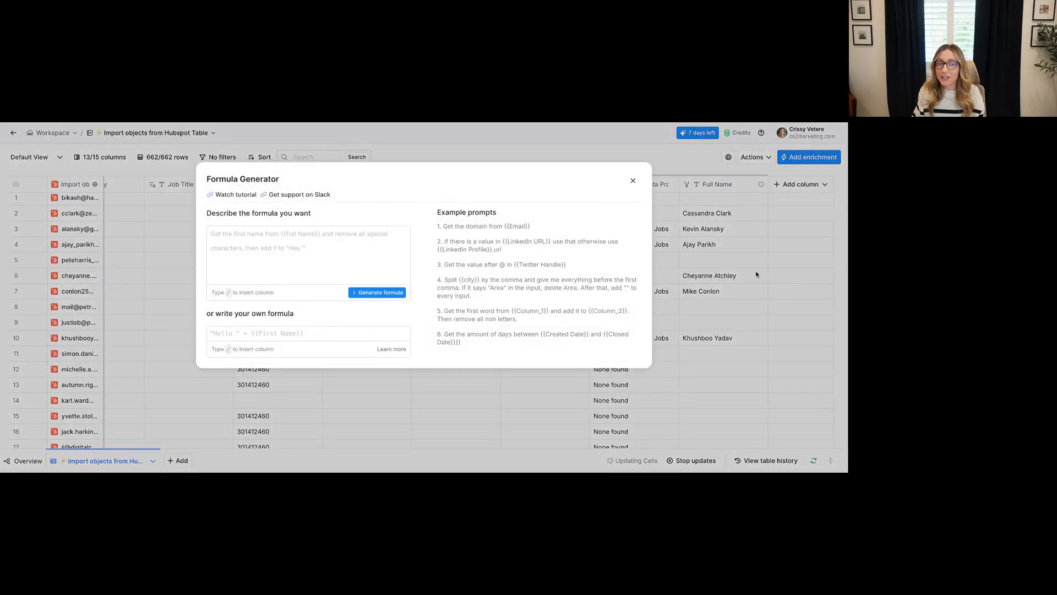
click(278, 237)
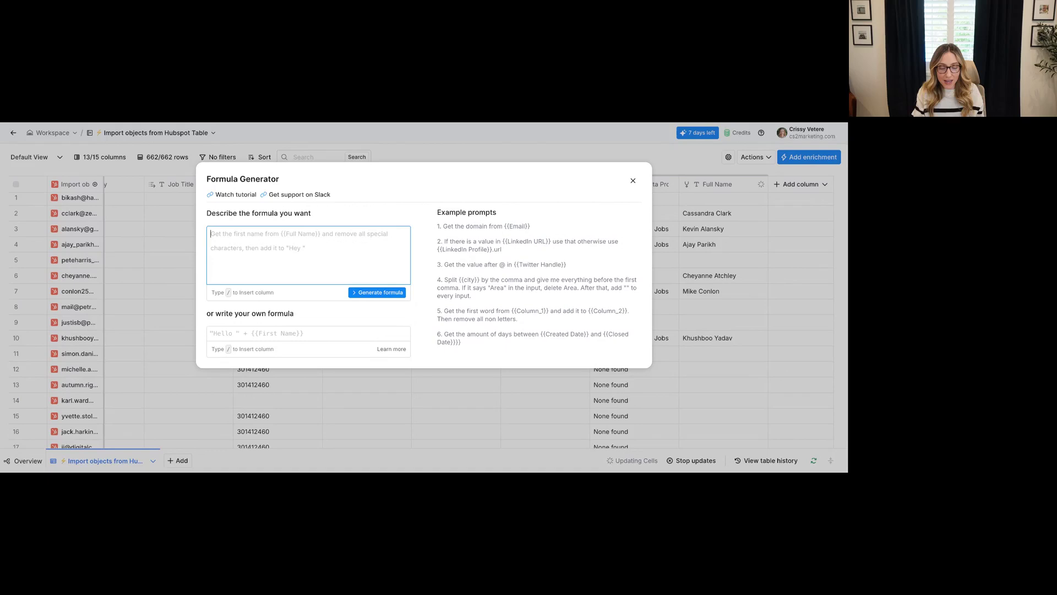
text(Get me th)
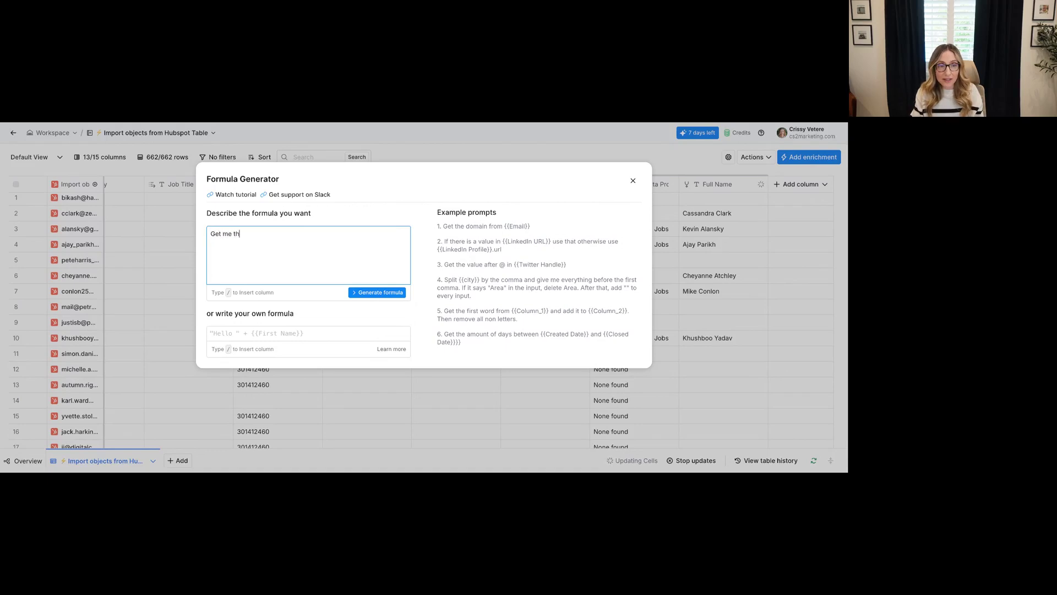
text(e first name from)
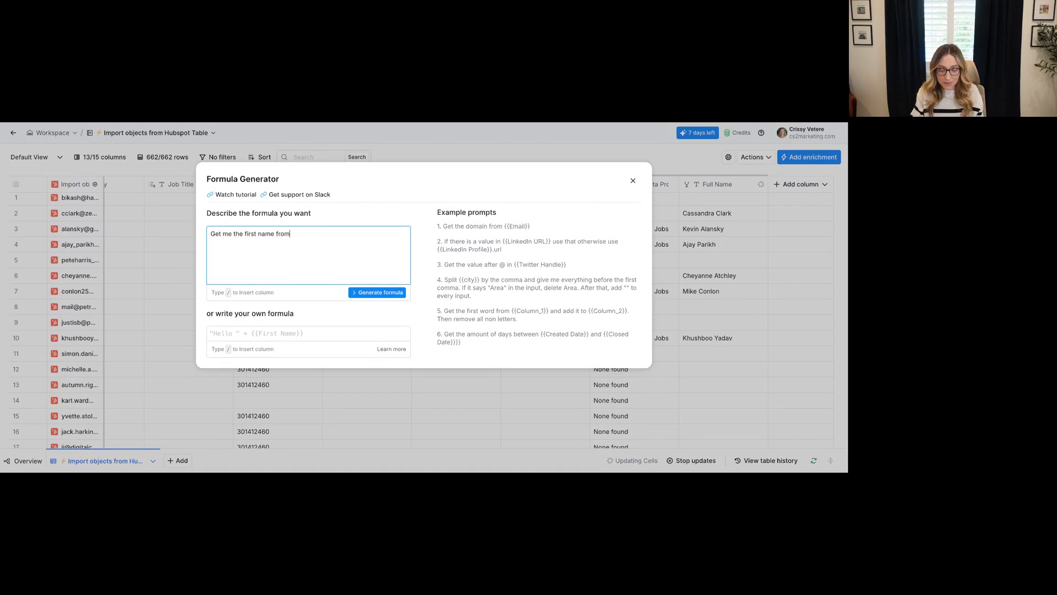
text( /full)
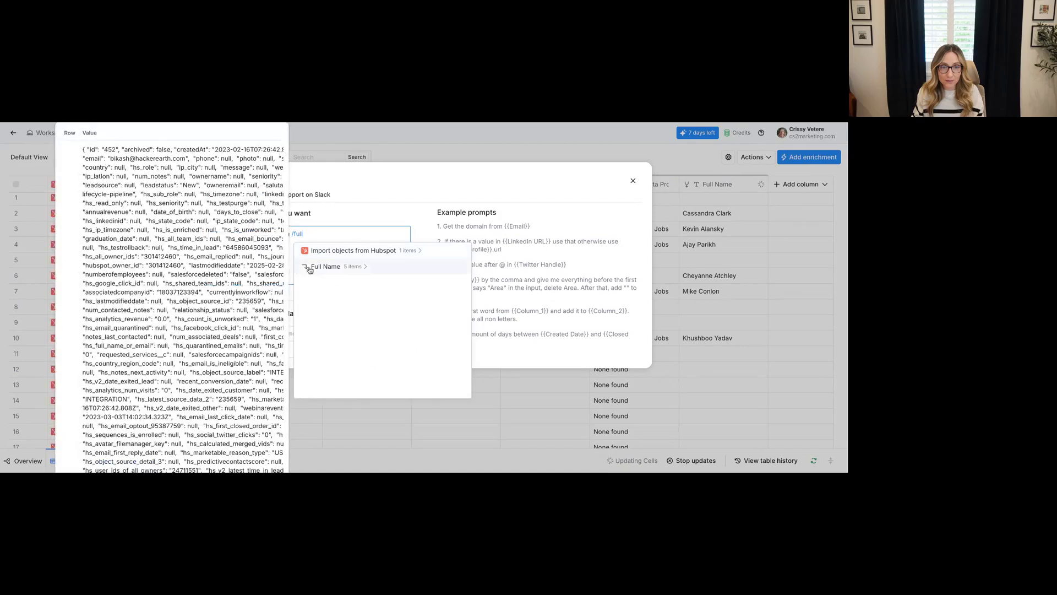
click(330, 266)
click(336, 347)
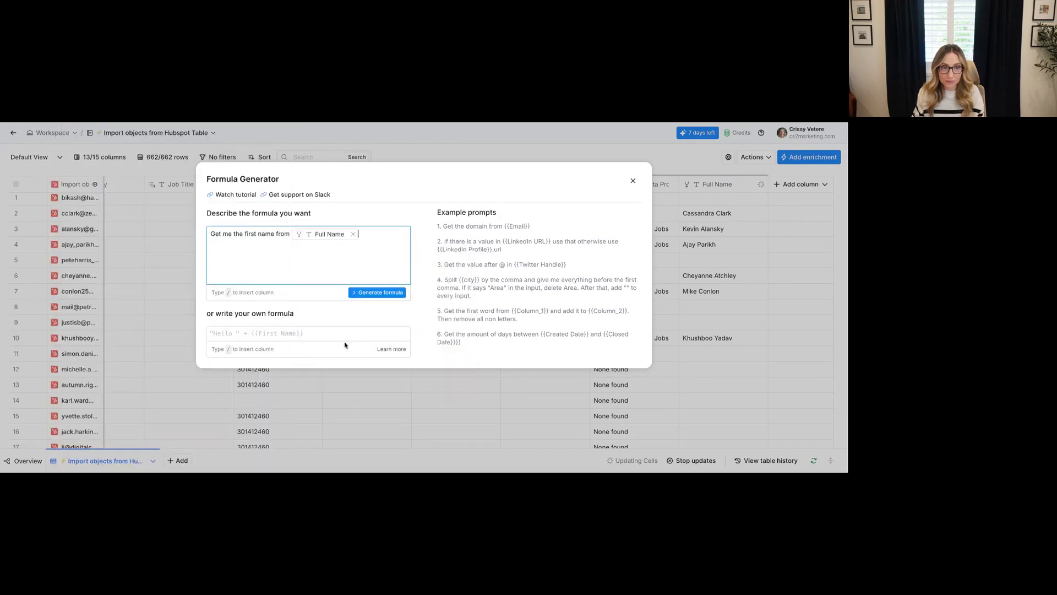
click(368, 294)
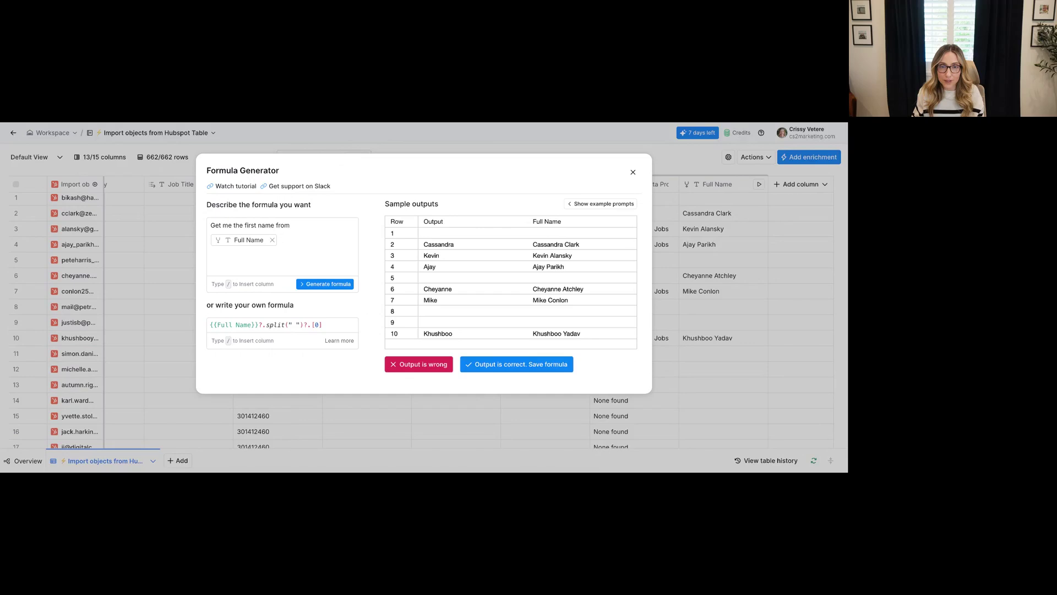
click(489, 365)
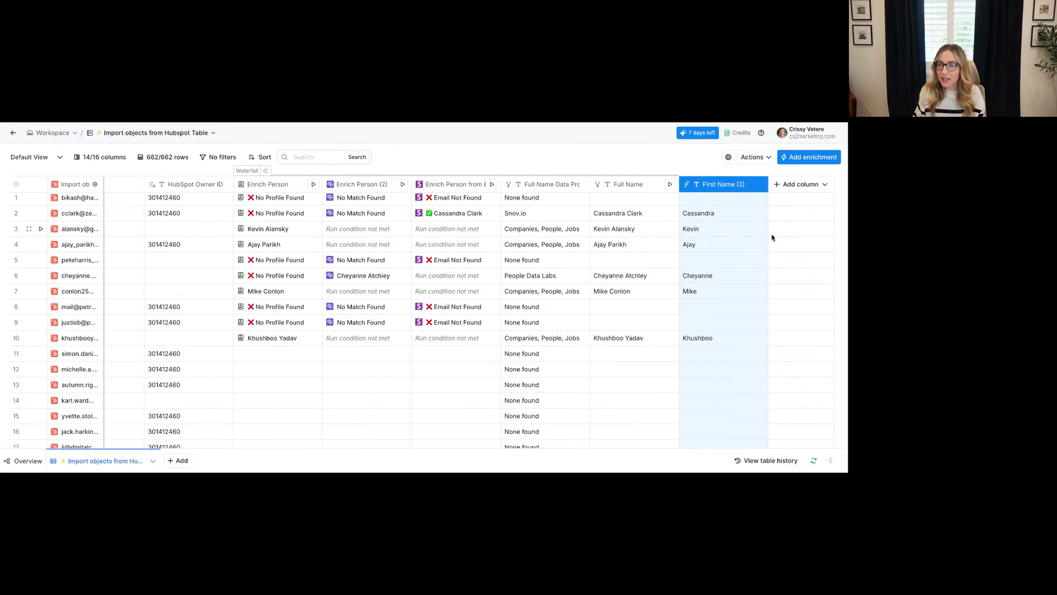
- Add a formula column generated from the prompt "Get me the last name from" plus the Full Name column, and save the formula
click(773, 215)
click(777, 185)
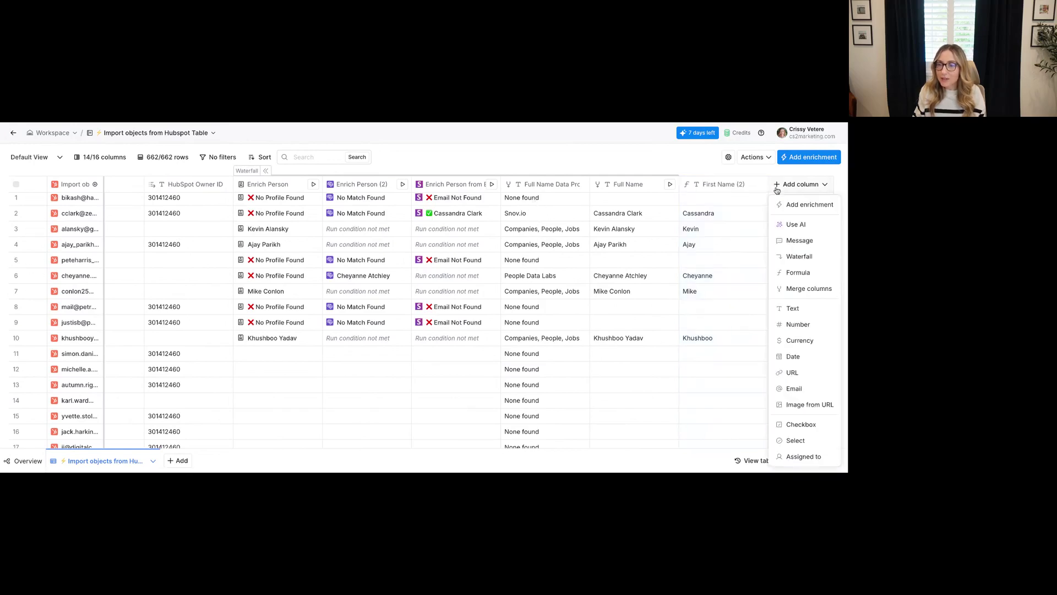
click(802, 279)
click(356, 255)
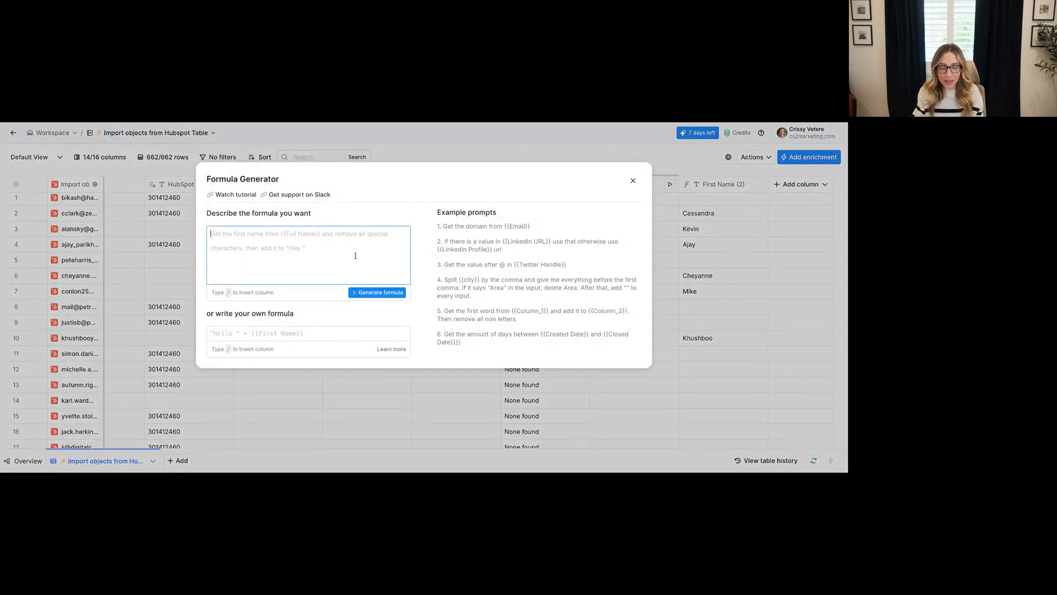
text(Get me t)
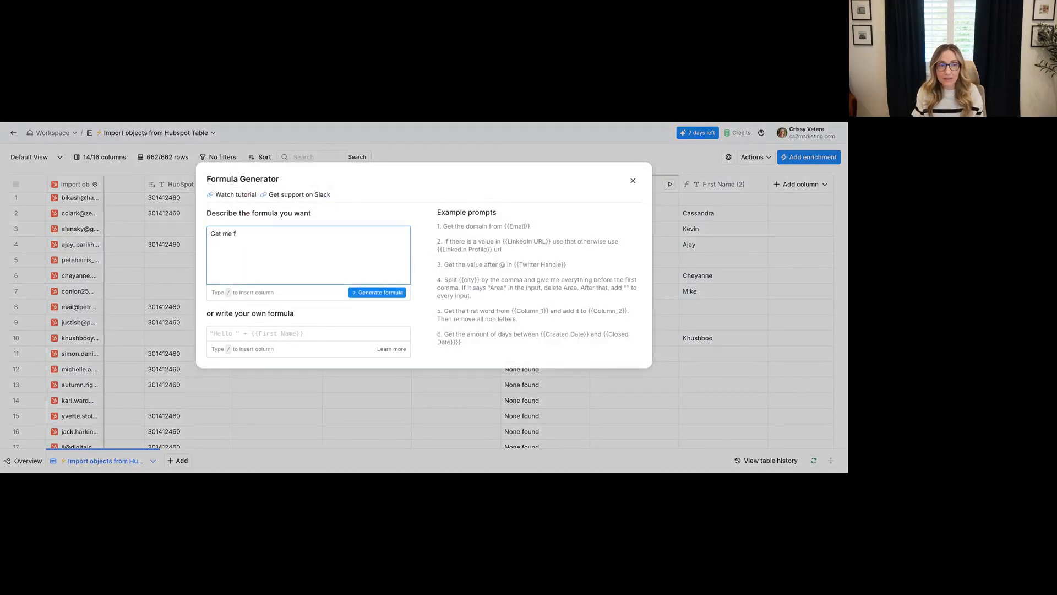
text(he last name fro)
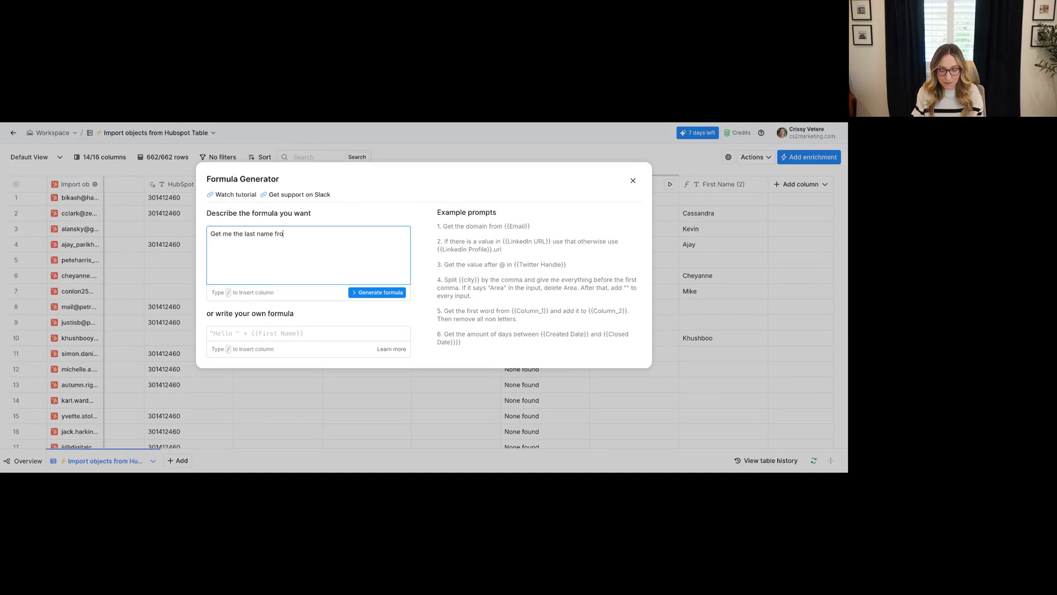
text(m /full)
click(330, 268)
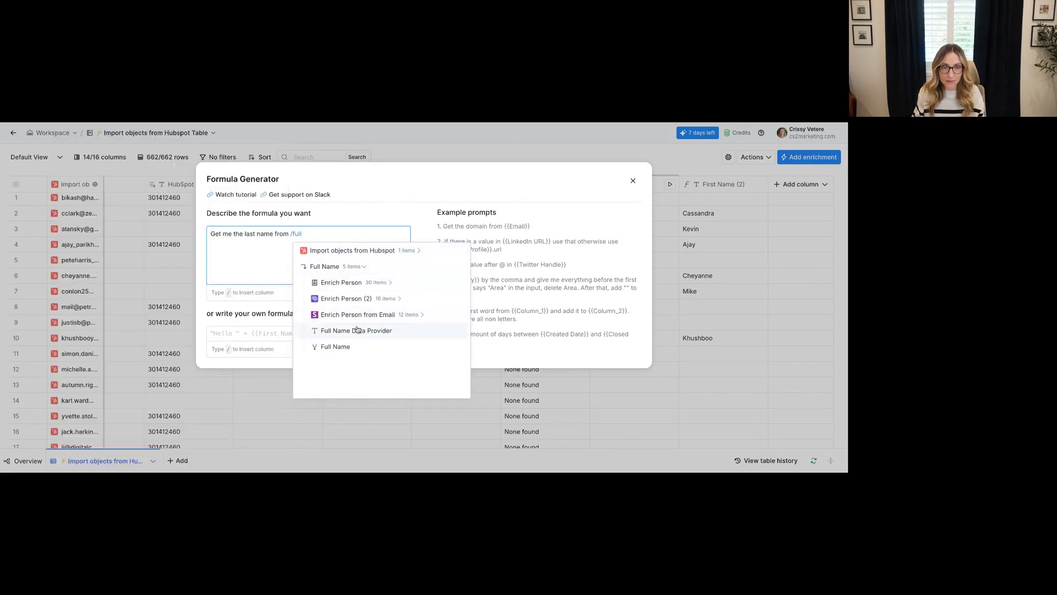
click(346, 346)
click(382, 295)
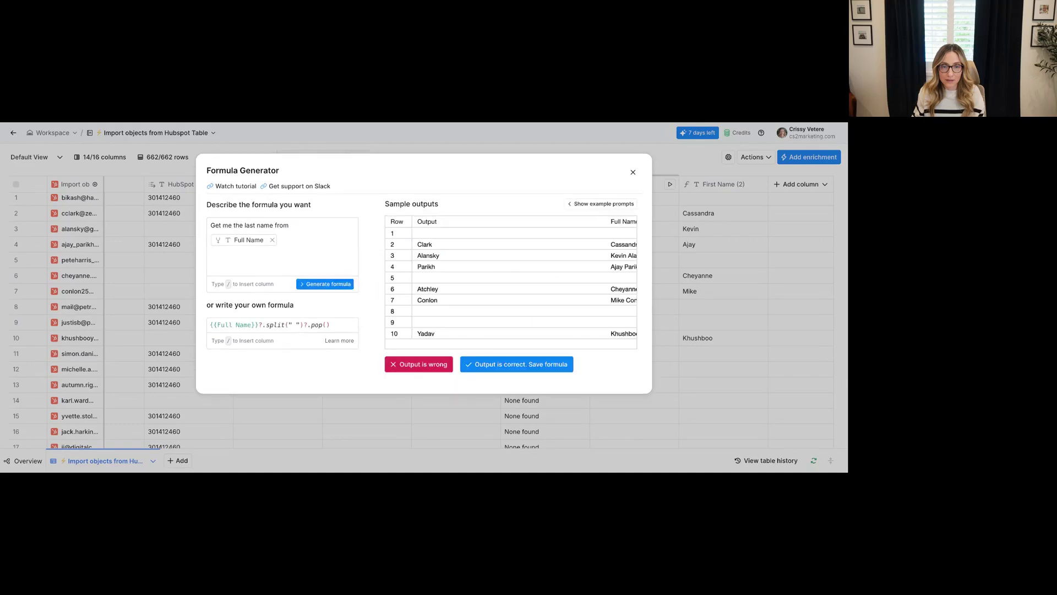
click(487, 365)
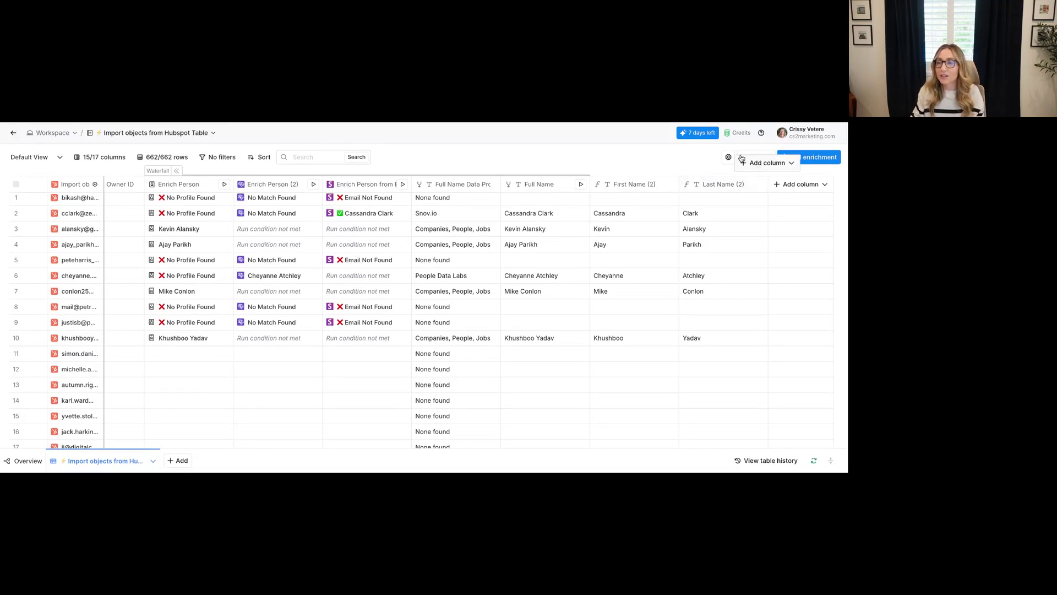
- Start an export of the table to HubSpot using the Update object action
click(749, 158)
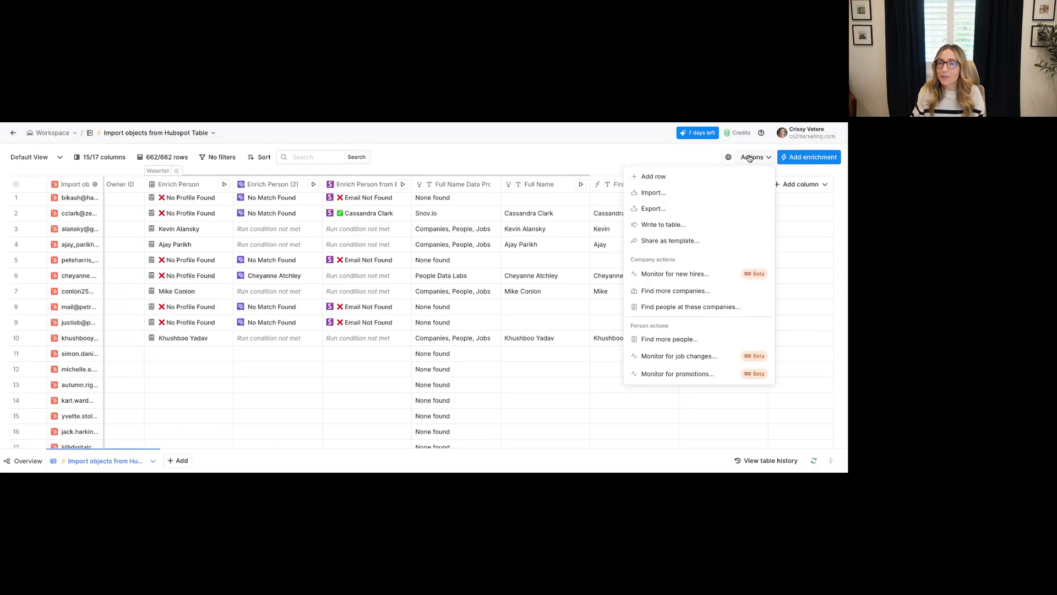
click(668, 209)
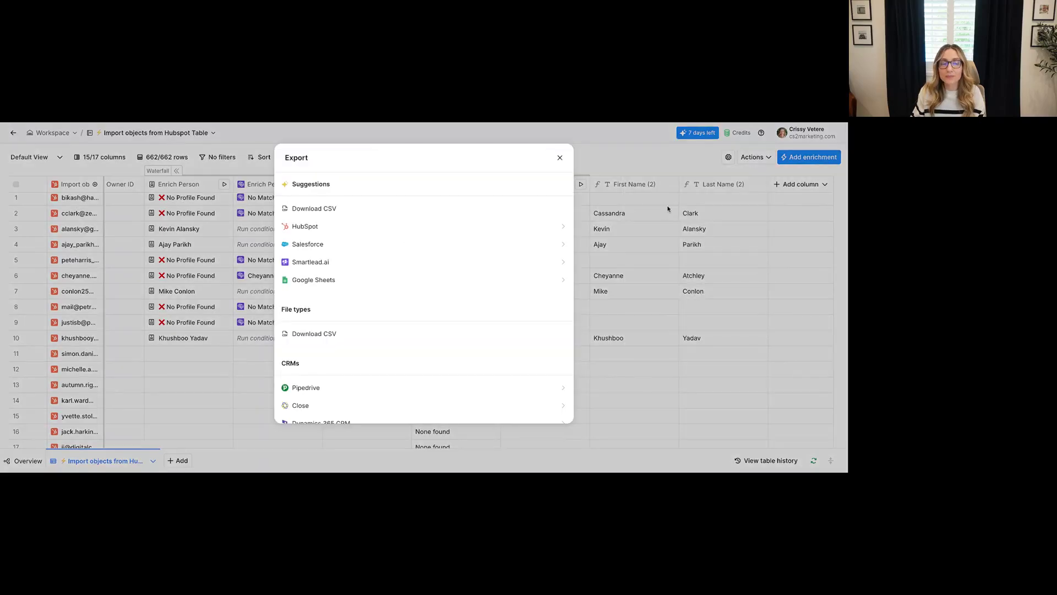
click(330, 229)
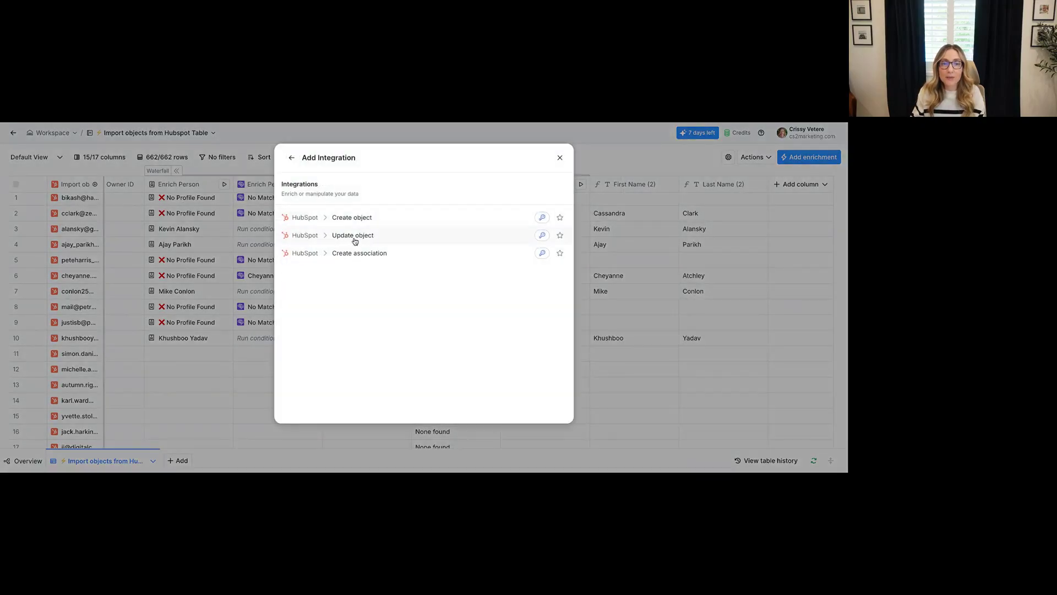
click(373, 236)
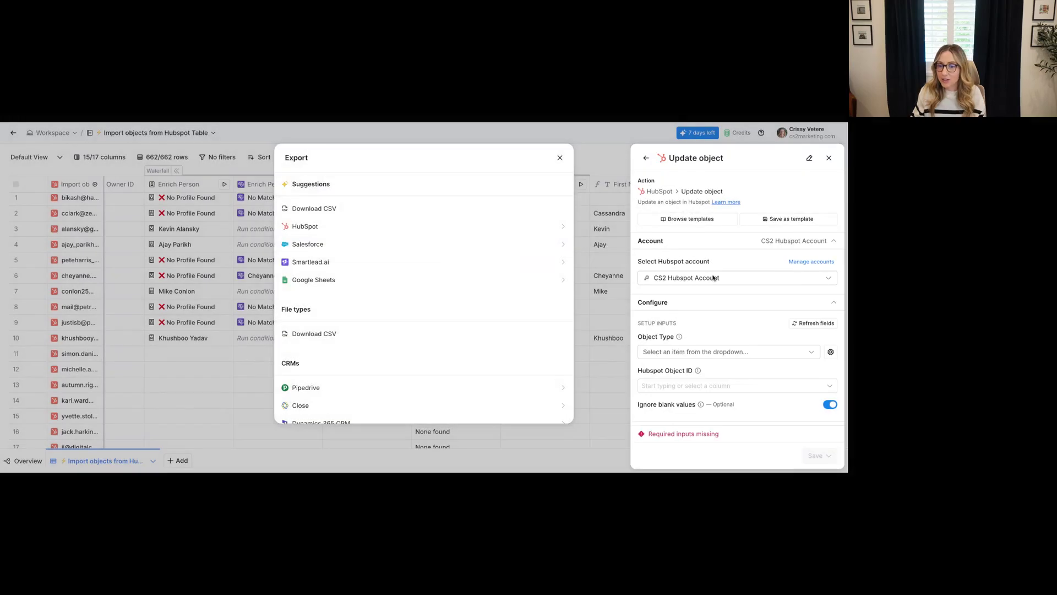
key(Escape)
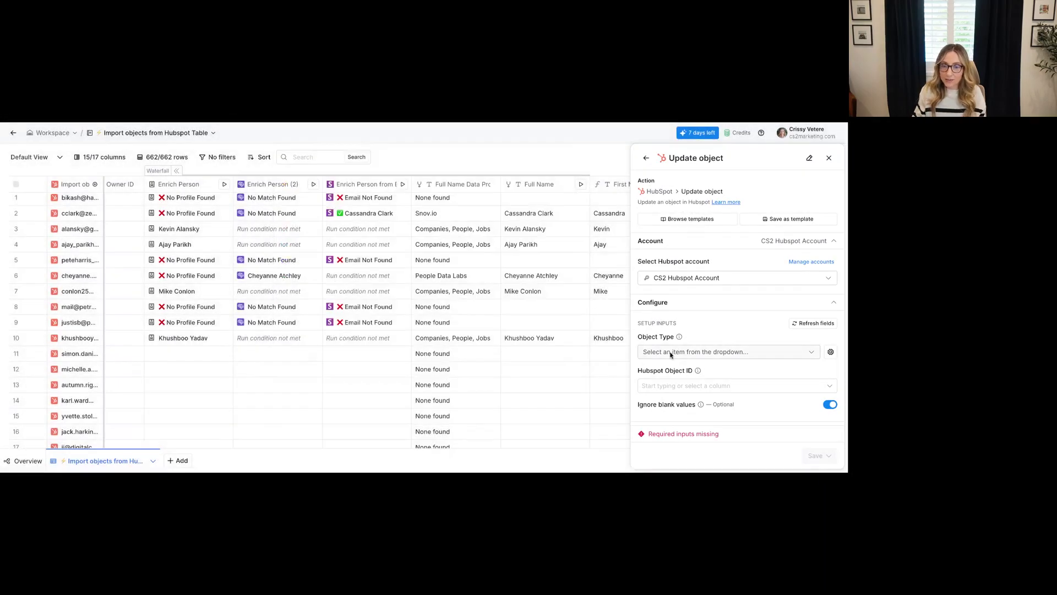
- Set the action's Object Type to Contact and its Hubspot Object ID to the id from Import objects from Hubspot
click(670, 353)
text(Contac)
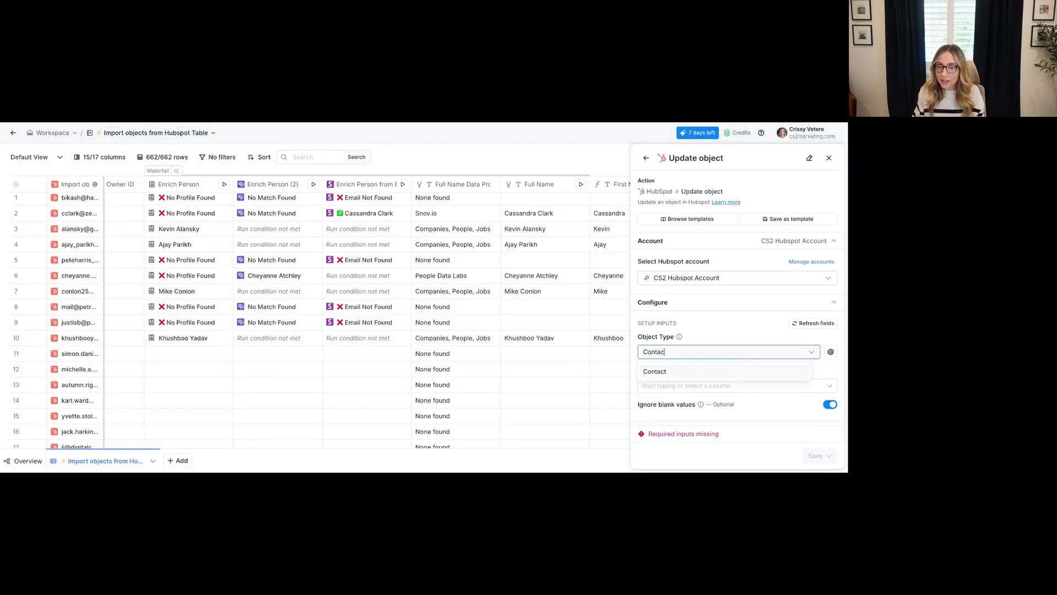
click(675, 373)
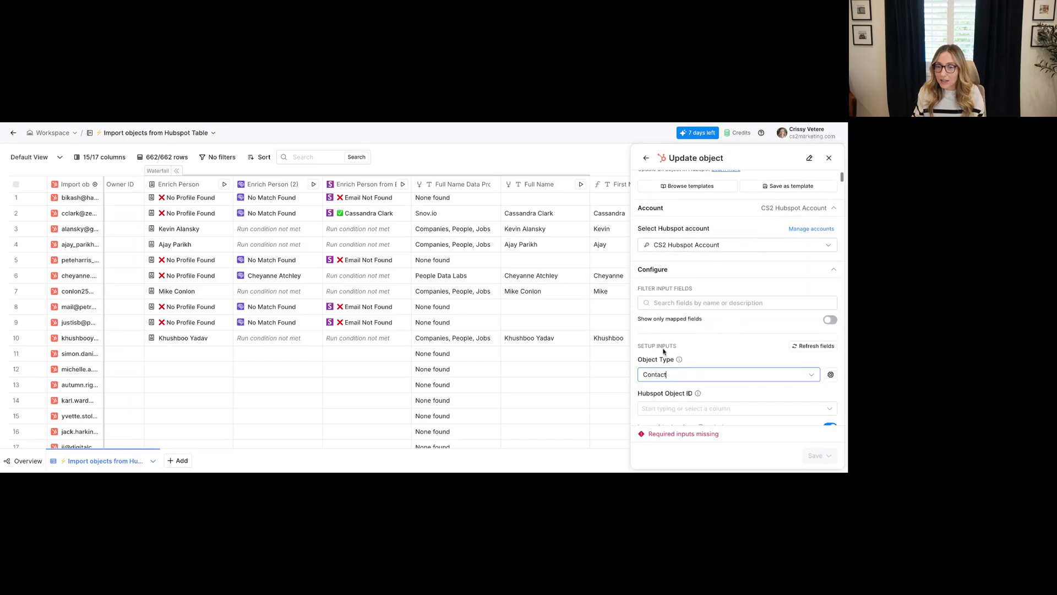
scroll(694, 381, down, 1)
click(682, 361)
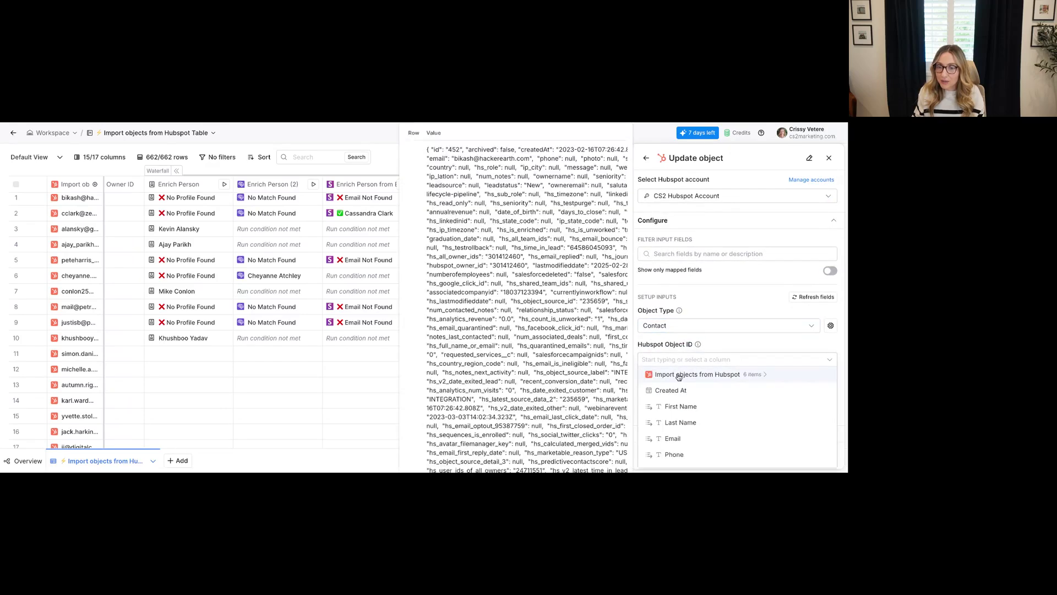
click(678, 375)
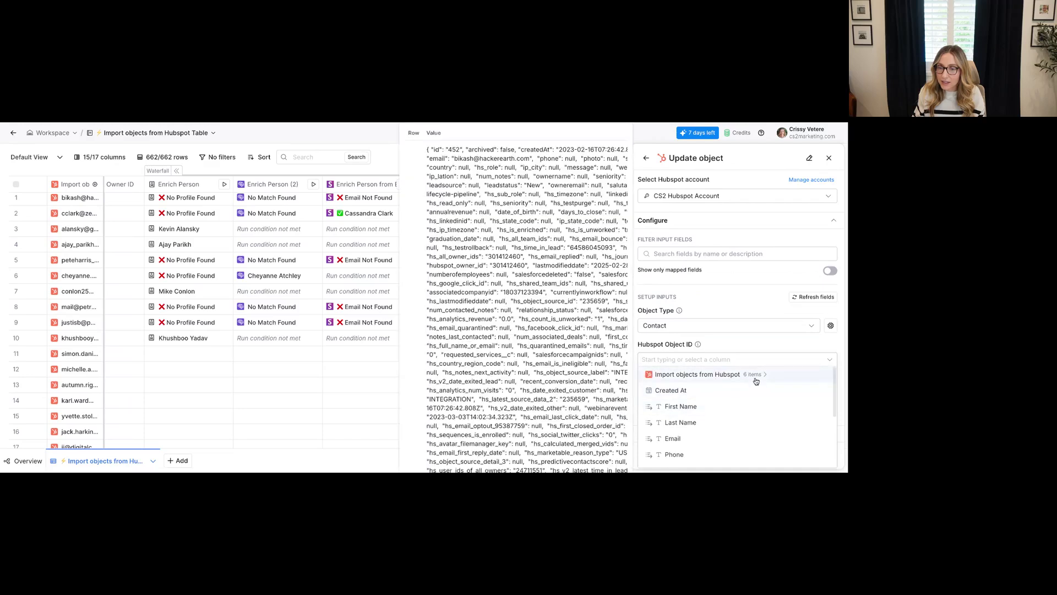
click(713, 375)
click(708, 396)
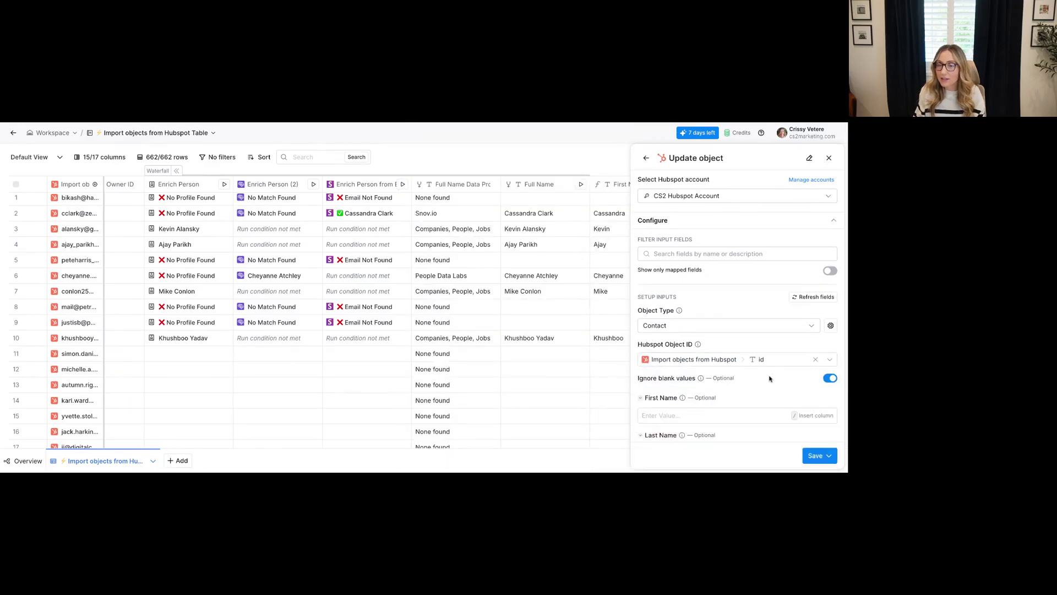
- Map the HubSpot First Name field to the First Name (2) formula column
scroll(751, 344, down, 3)
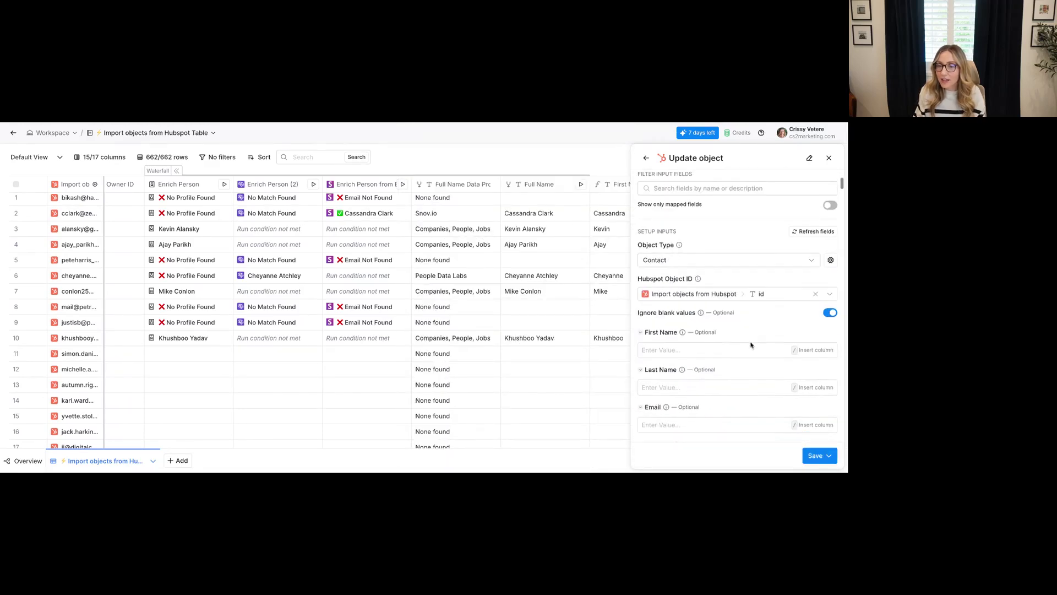
click(668, 327)
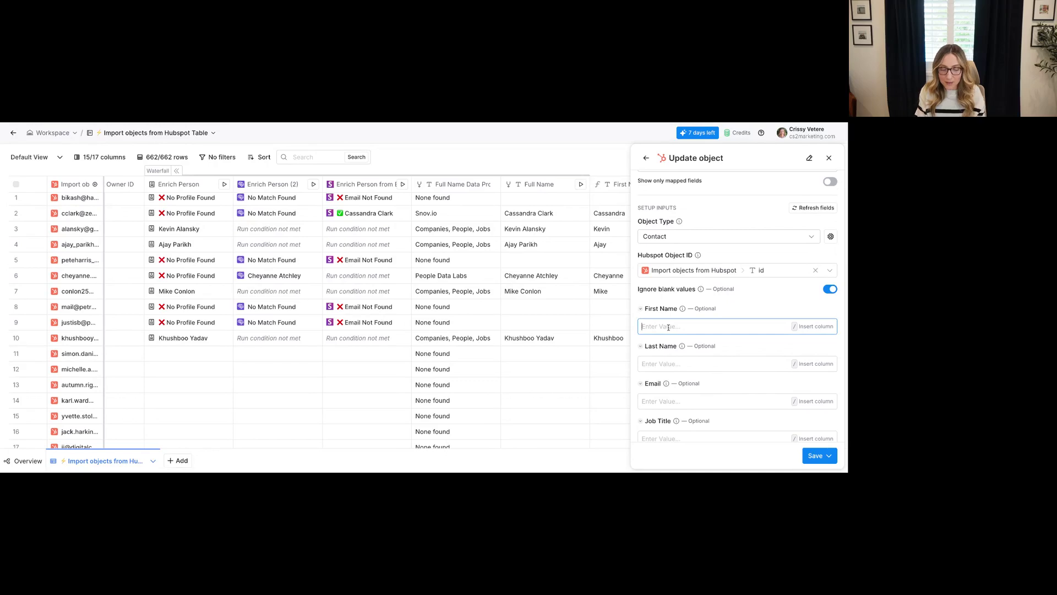
text(/first name)
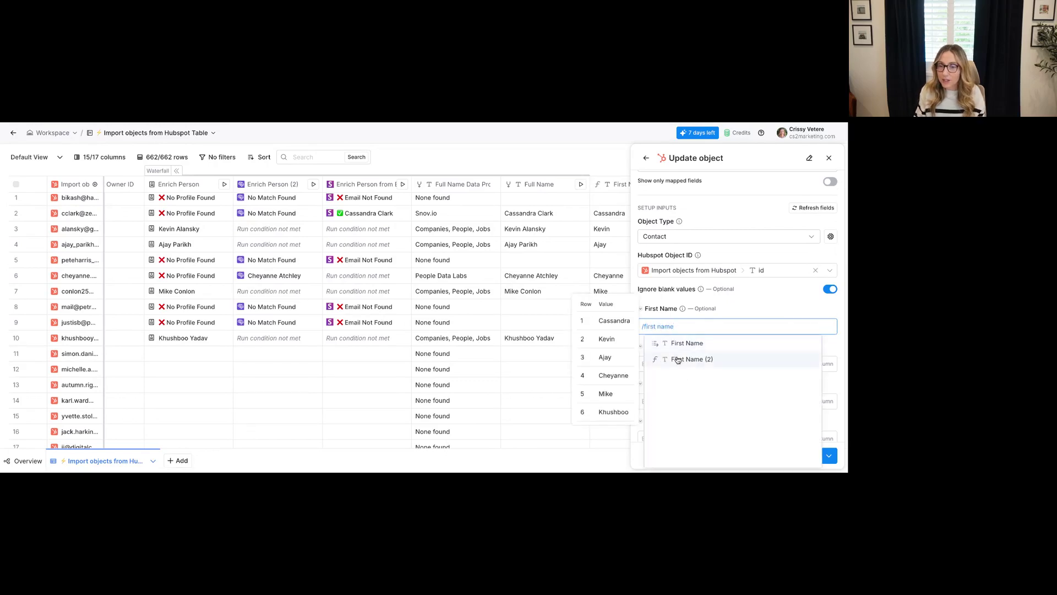
click(678, 360)
- Map the HubSpot Last Name field to the Last Name (2) formula column
click(673, 364)
text(las)
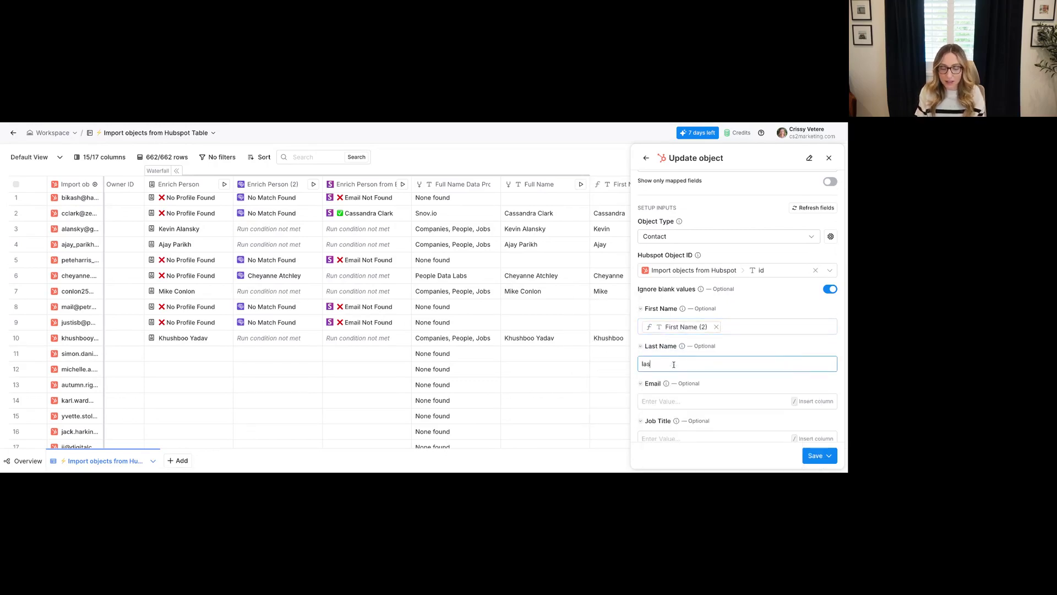
text(t name)
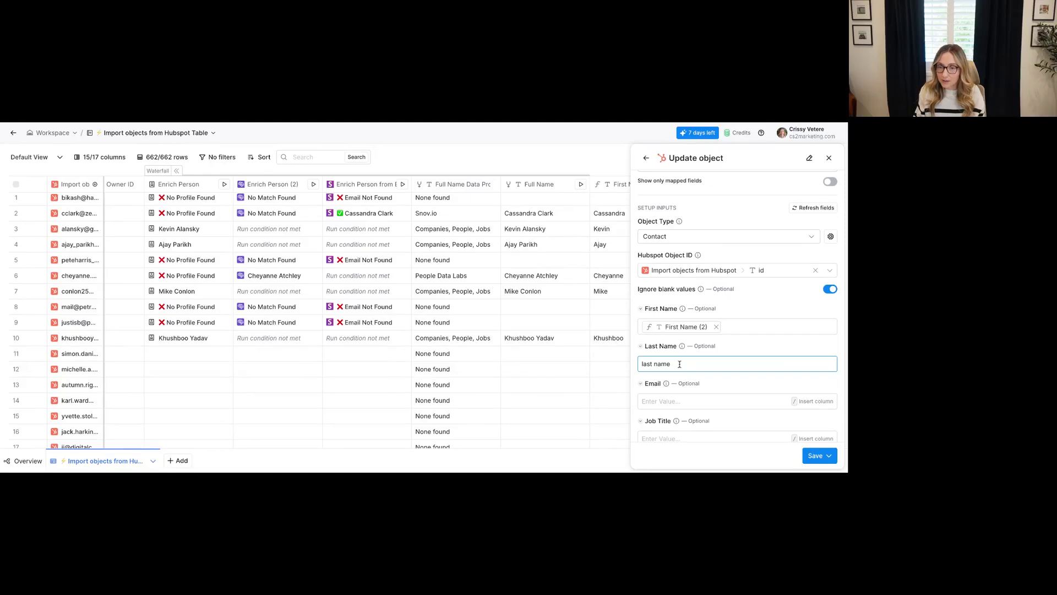
drag(687, 368, 628, 361)
key(BackSpace)
text(/last na)
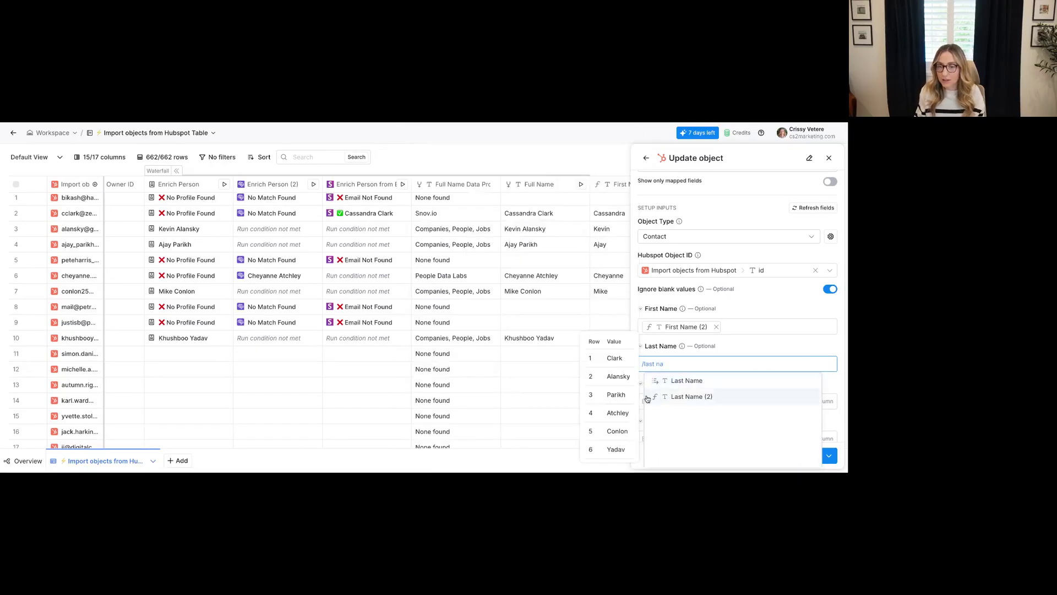
click(658, 397)
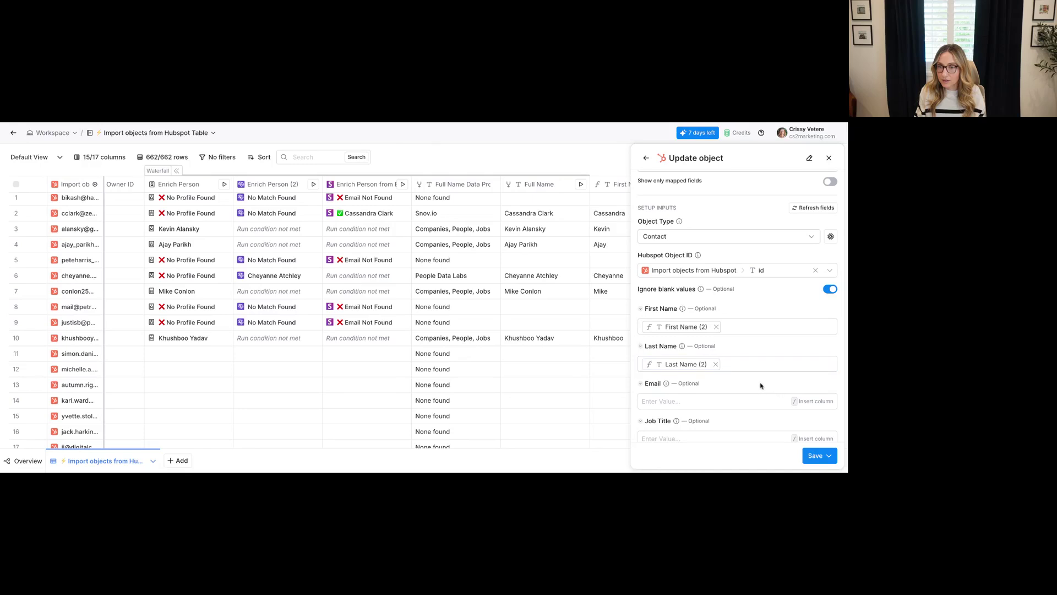
- Look through the remaining optional contact fields, then save the Update object action and run it on 10 rows
scroll(761, 386, down, 3)
scroll(761, 386, down, 15)
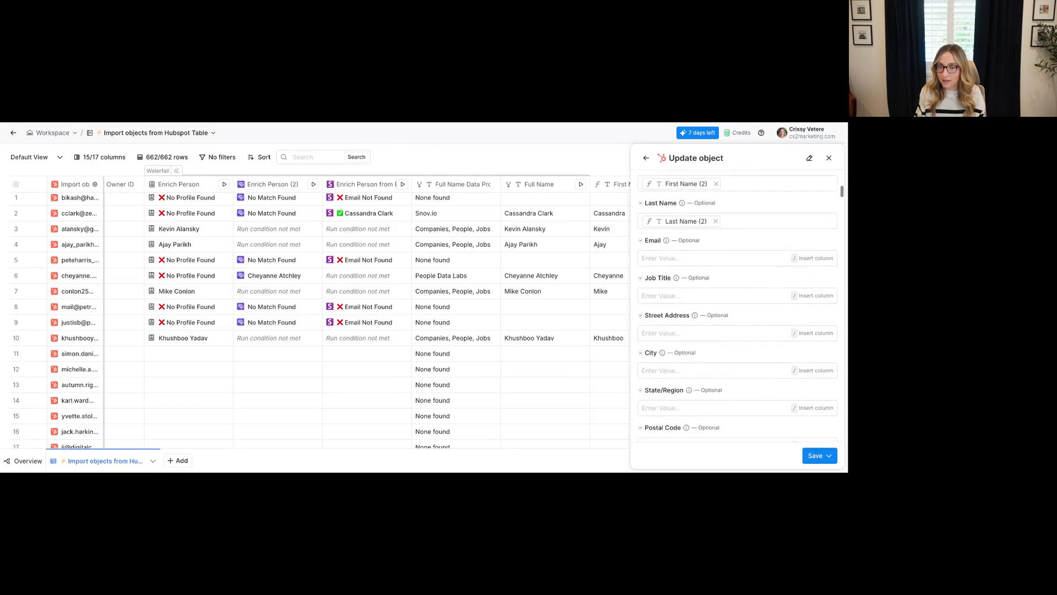
scroll(738, 308, down, 20)
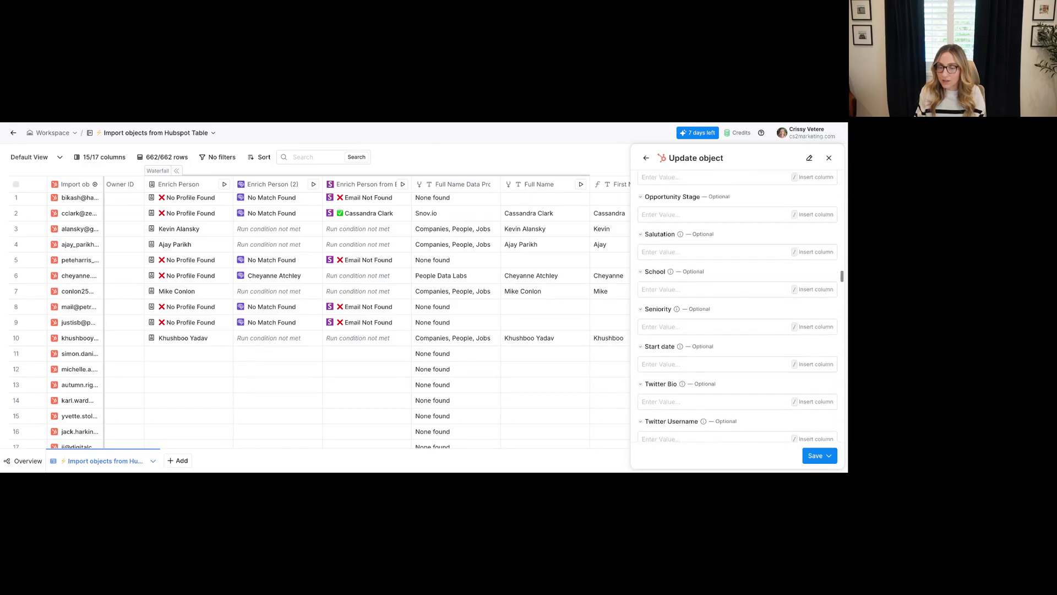
scroll(738, 308, down, 10)
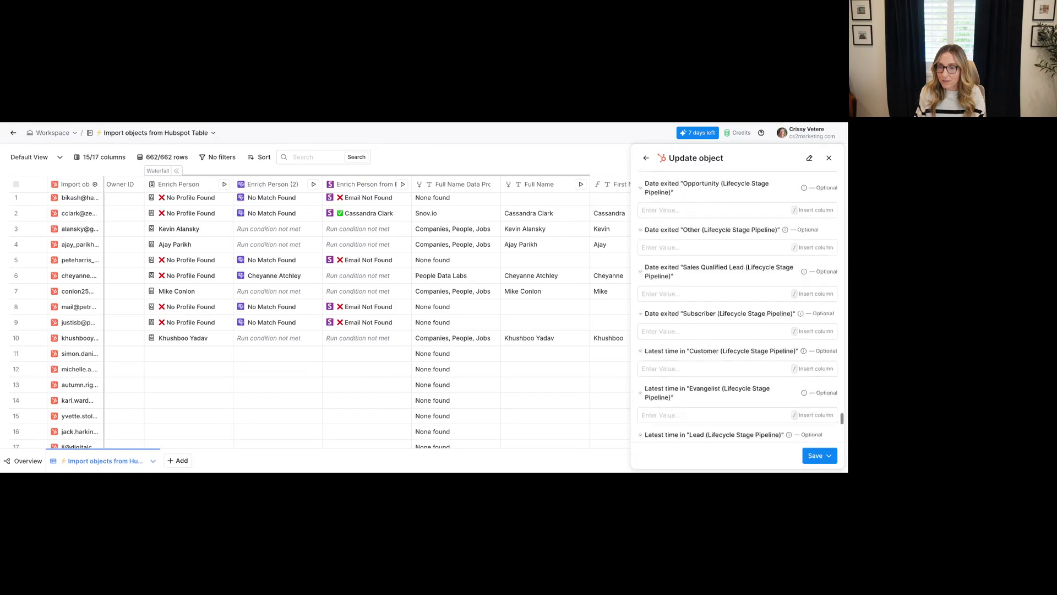
scroll(738, 308, up, 20)
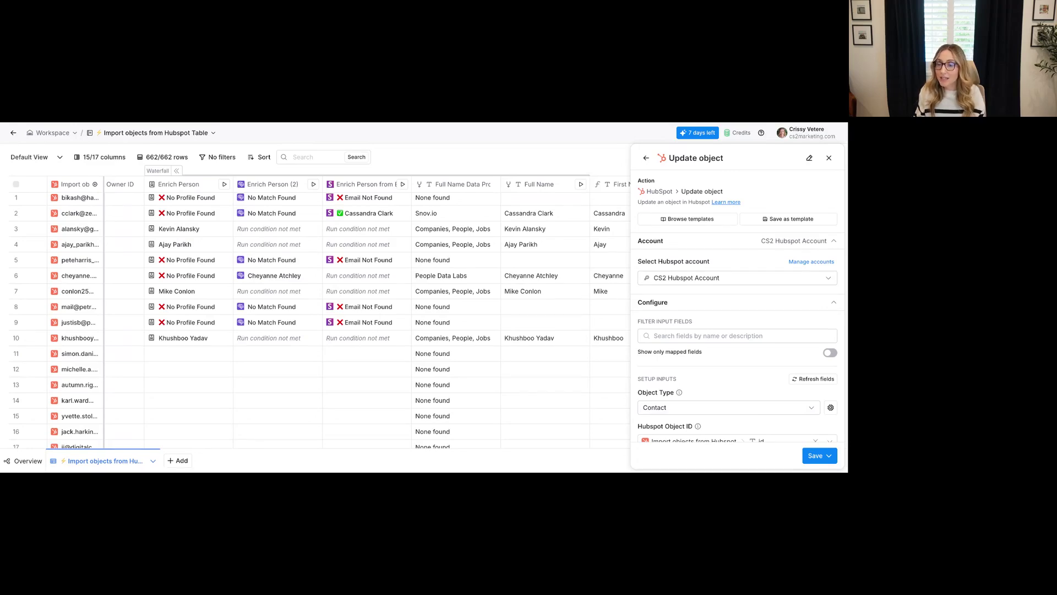
click(828, 456)
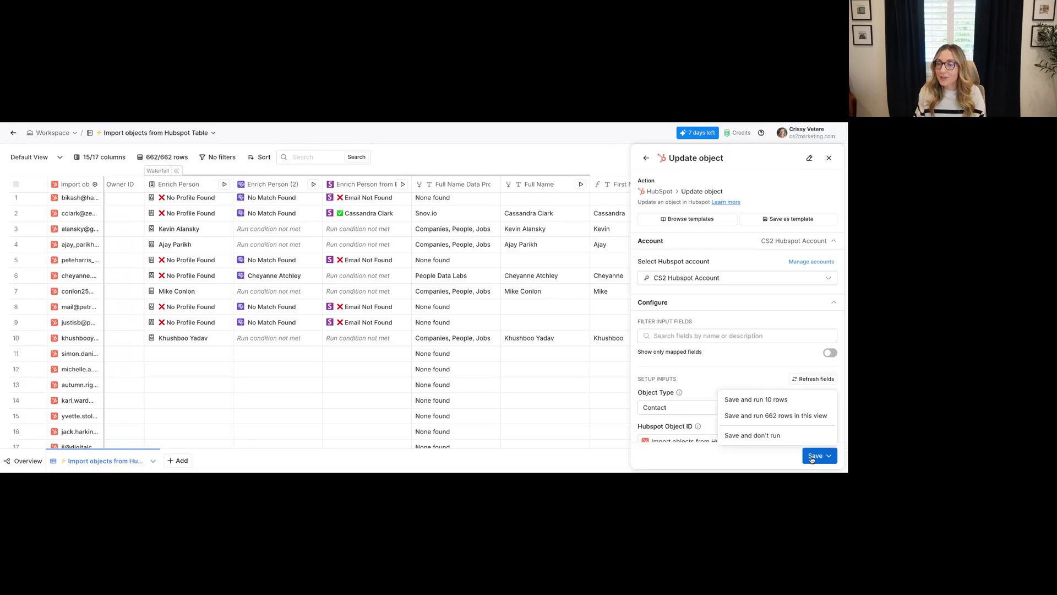
click(773, 402)
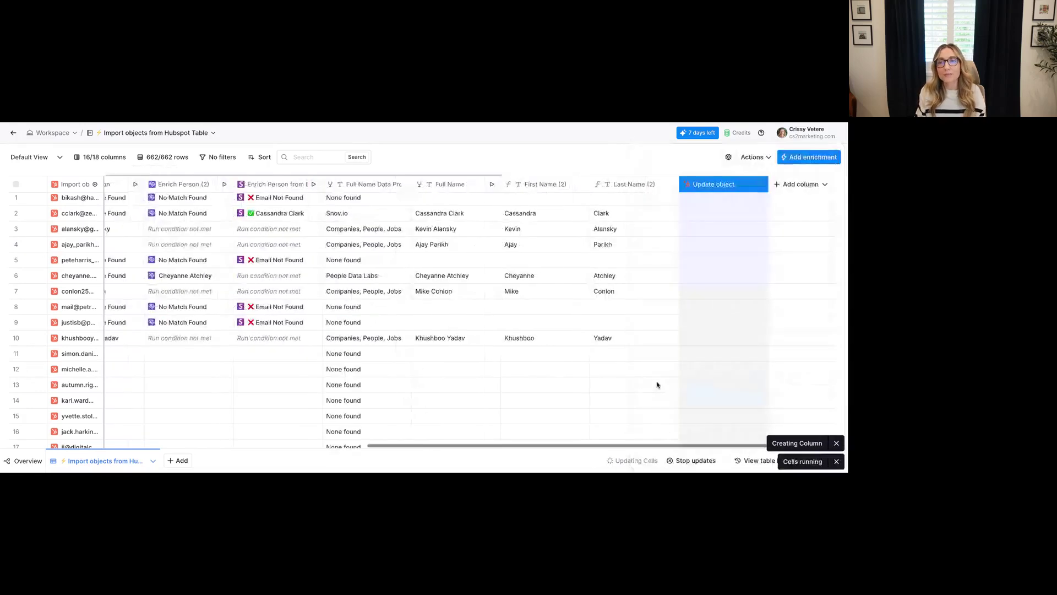